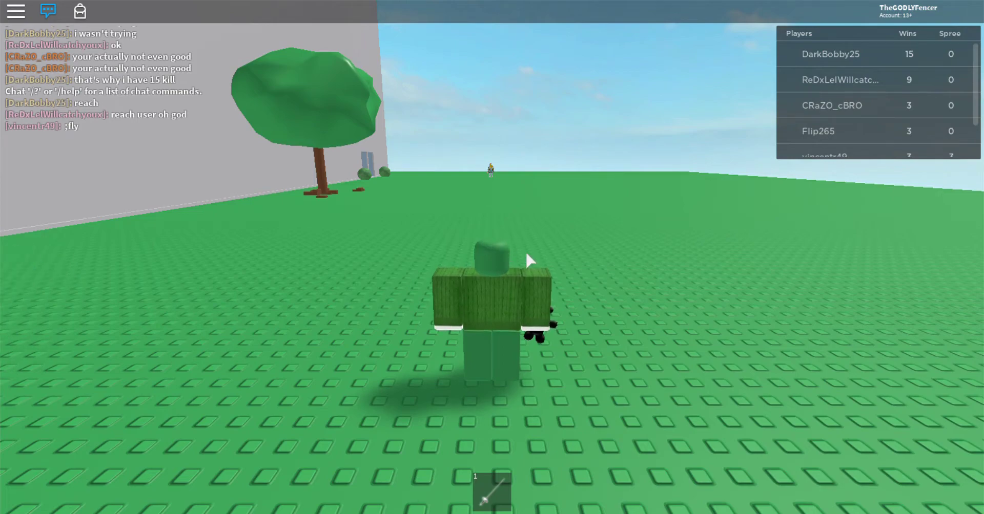
- Walk the avatar across the grass to the grey building, equip the sword, and enter the doorway
key("Left")
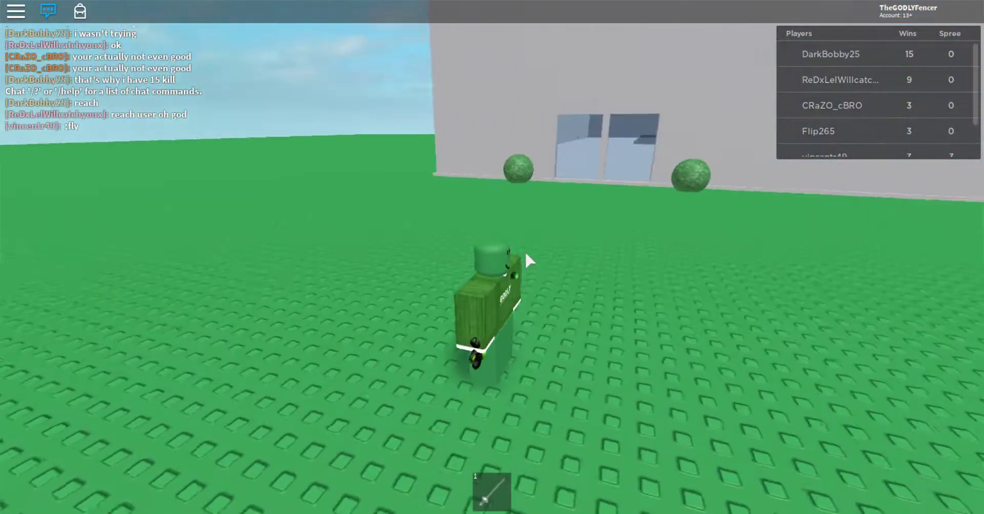
key("w")
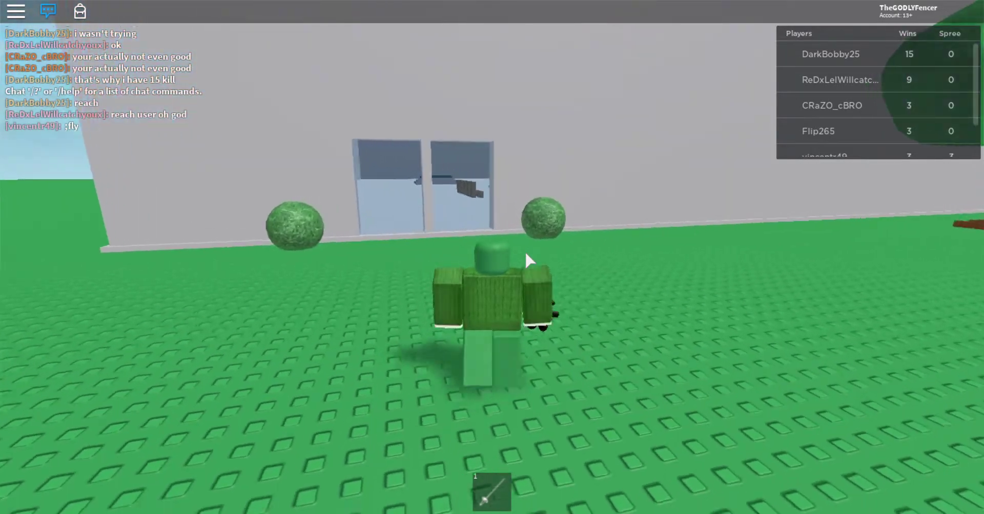
key("1")
key("w")
key("w")
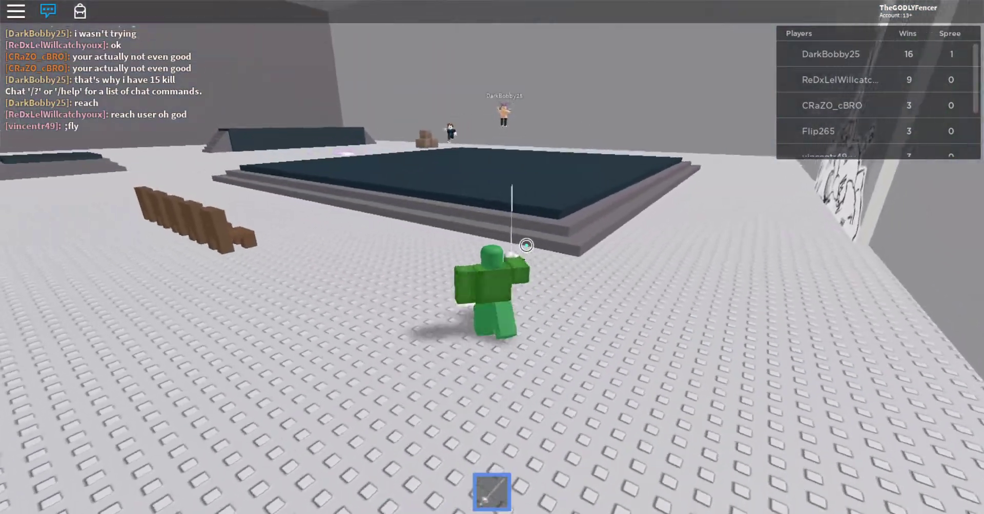
- Walk onto the dark fencing mat and swing the sword at an opponent
key("w")
key("w")
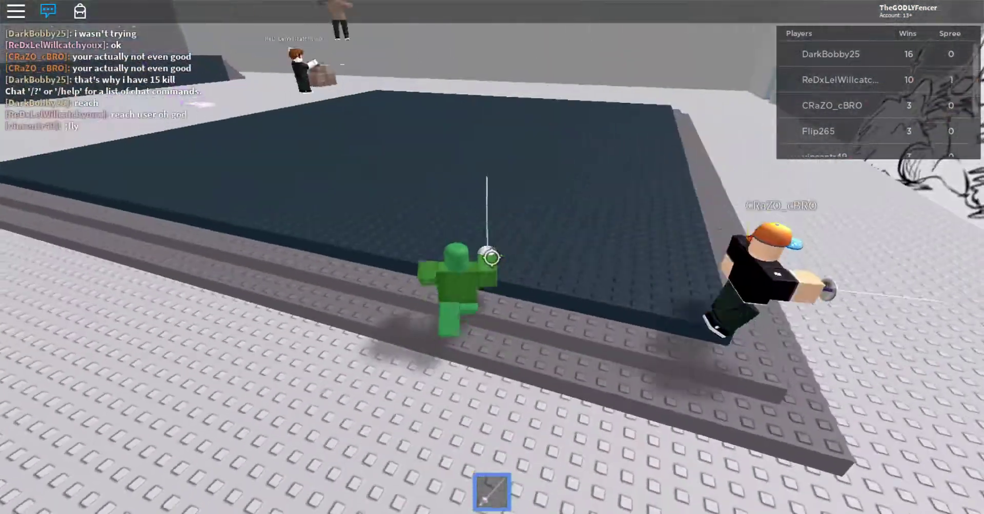
left_click(491, 257)
key("w")
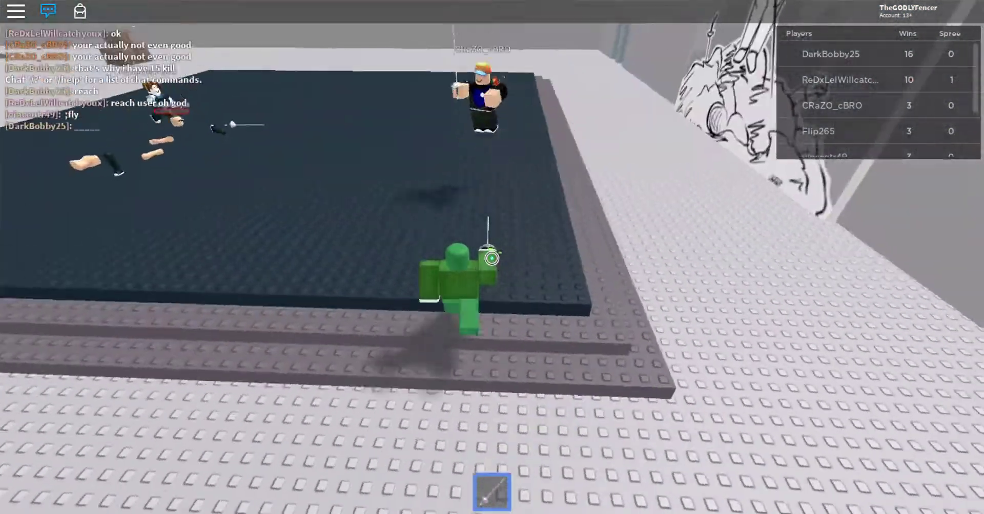
key("w")
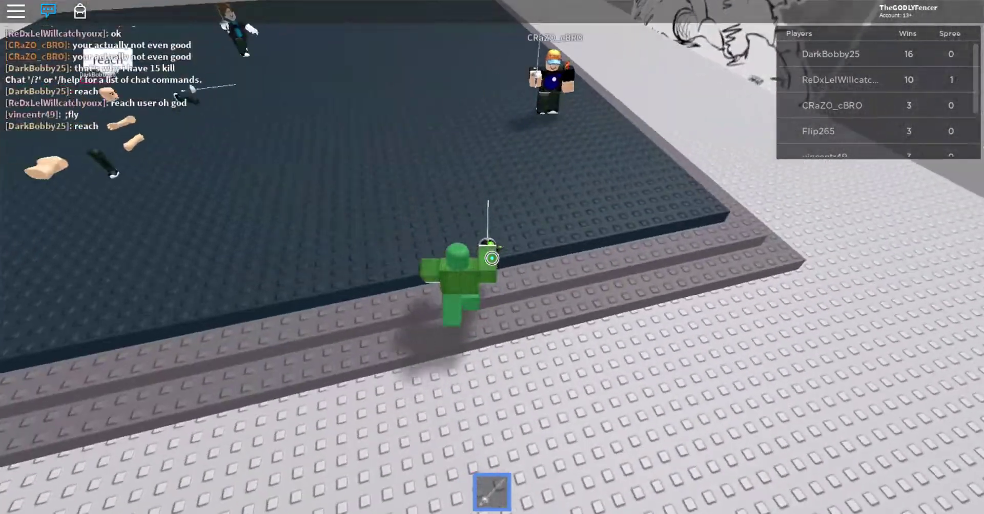
key("w")
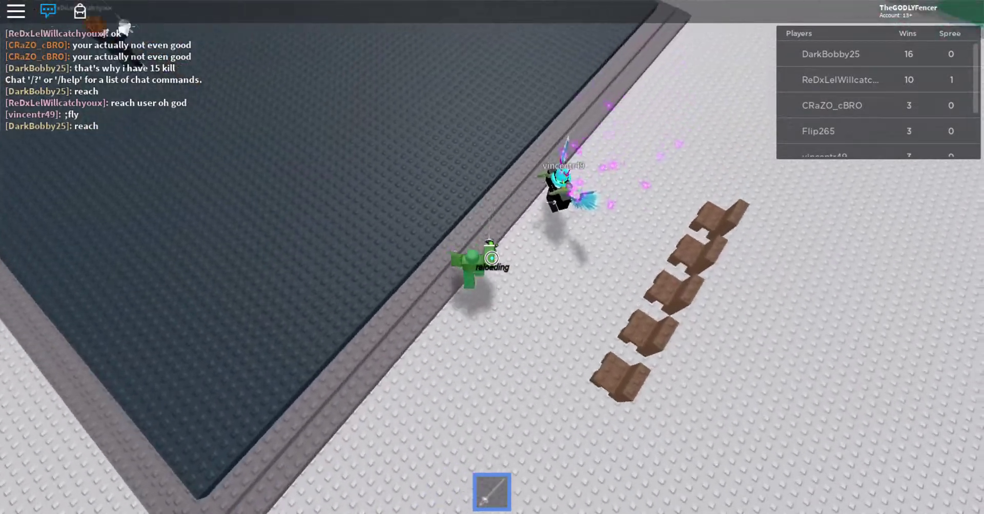
- Fight along the mat edge, swinging at the approaching player until defeated
key("w")
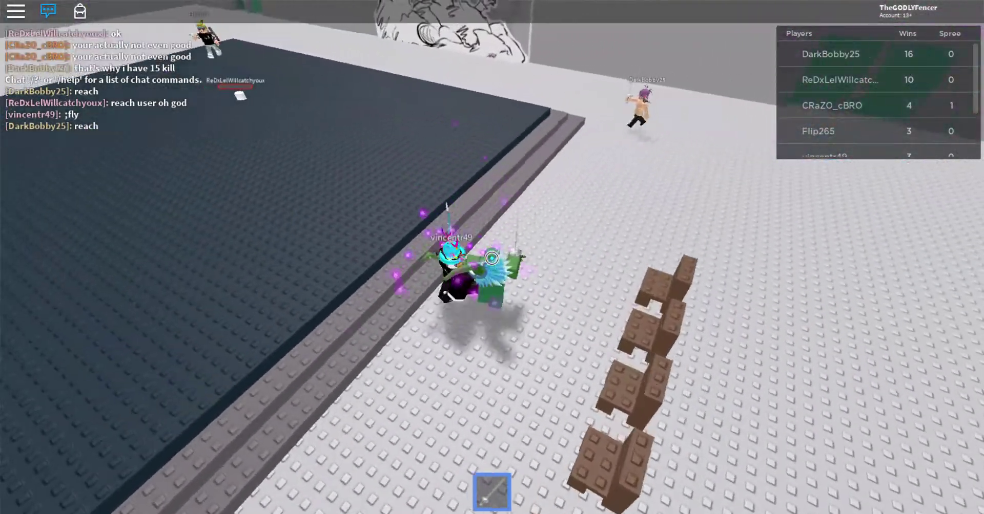
key("w")
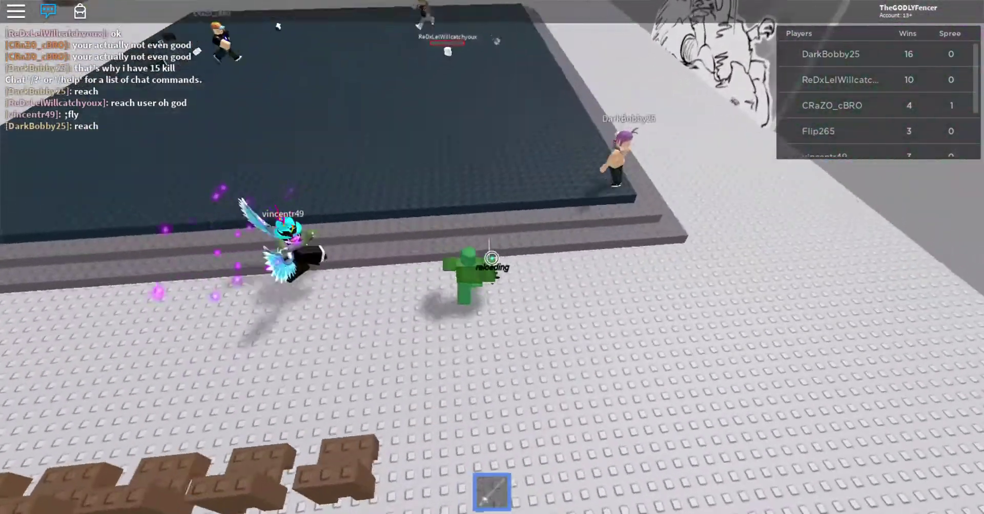
key("w")
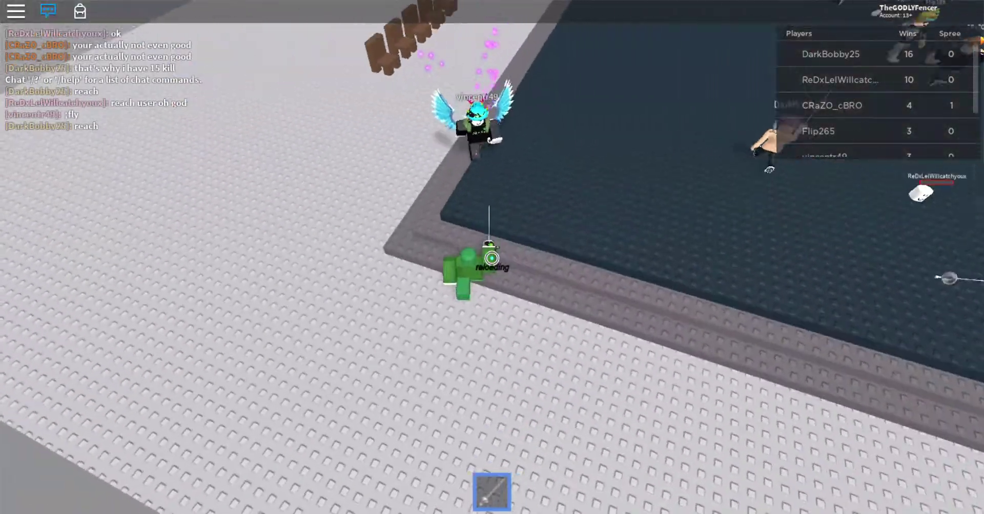
key("w")
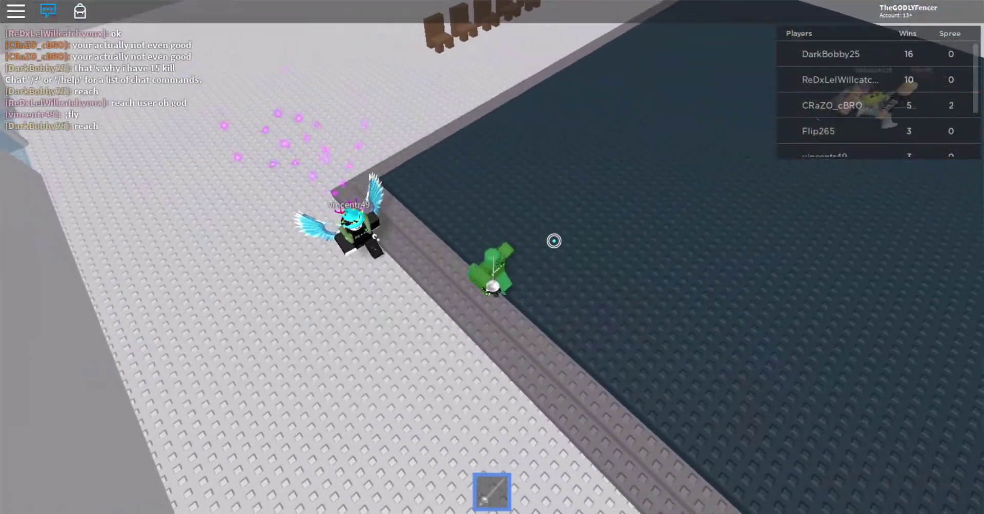
key("w")
left_click(490, 257)
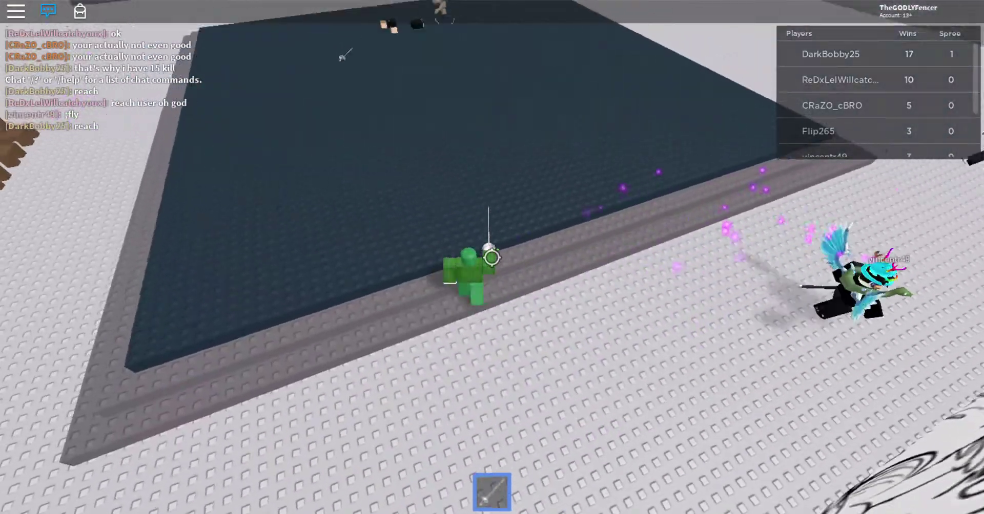
key("w")
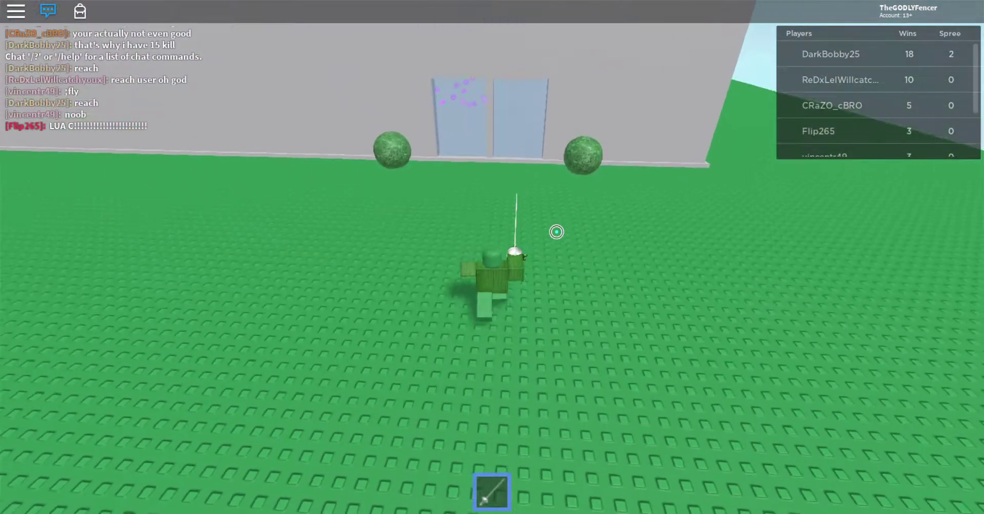
- Walk back into the arena and attack the blue player at the mat edge
key("w")
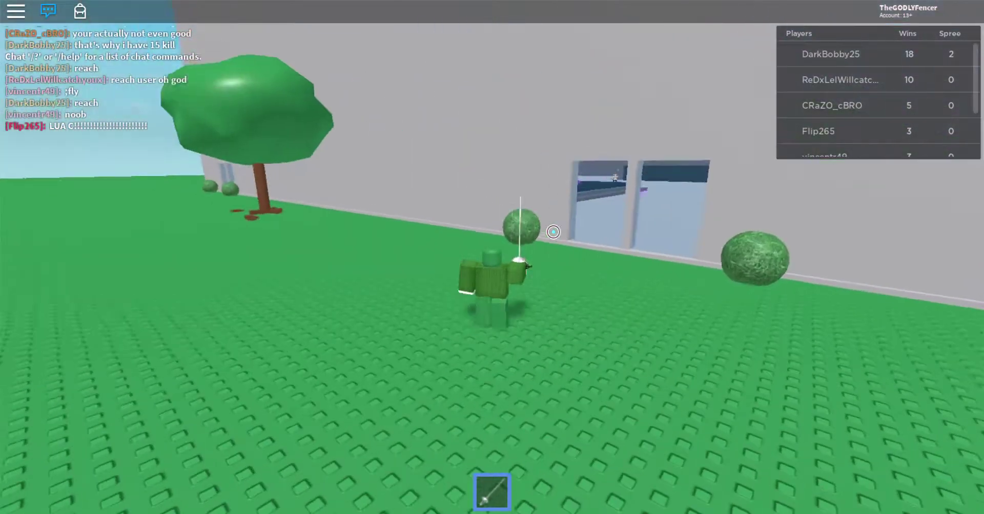
key("w")
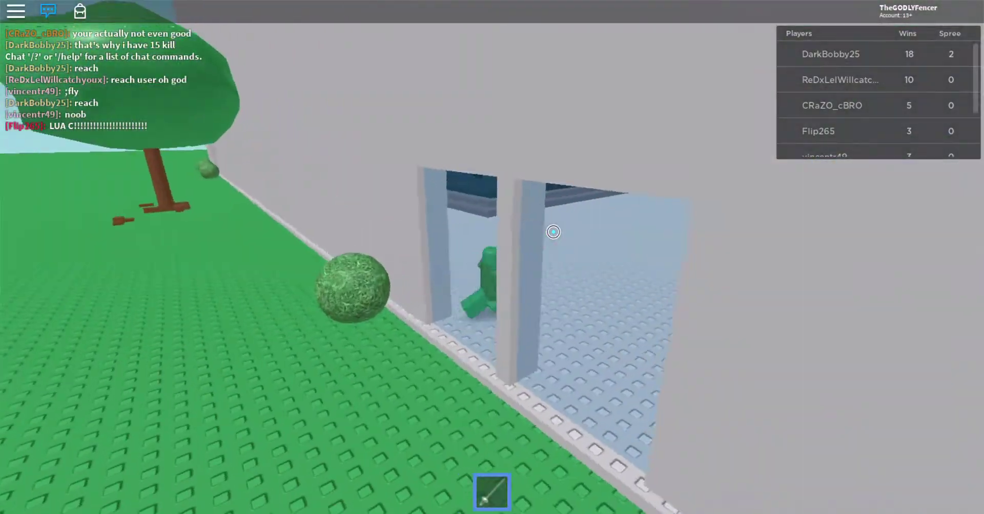
key("w")
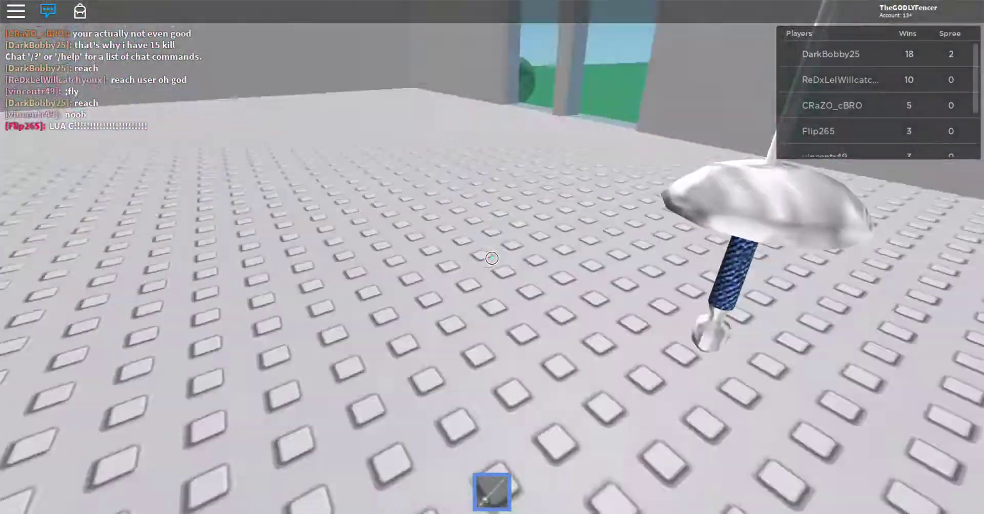
left_click(490, 268)
key("w")
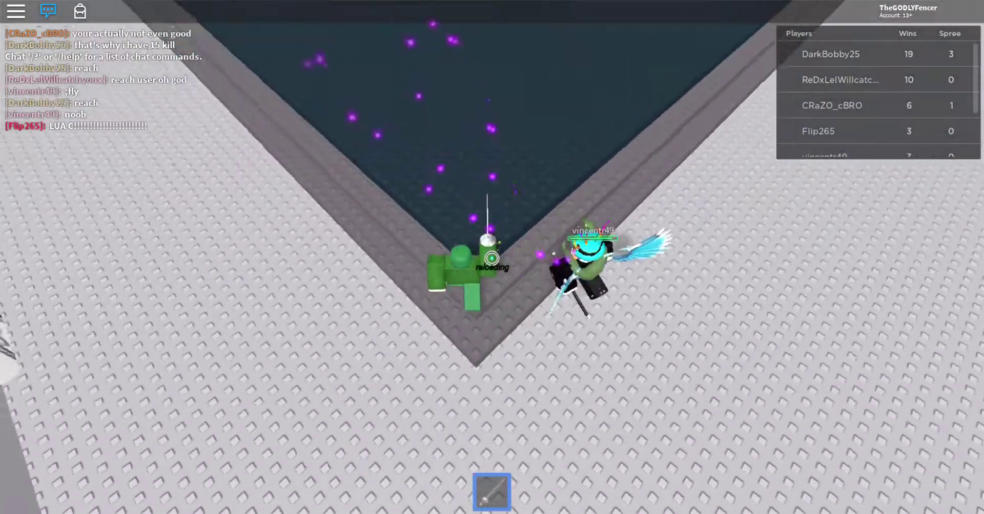
left_click(491, 258)
key("w")
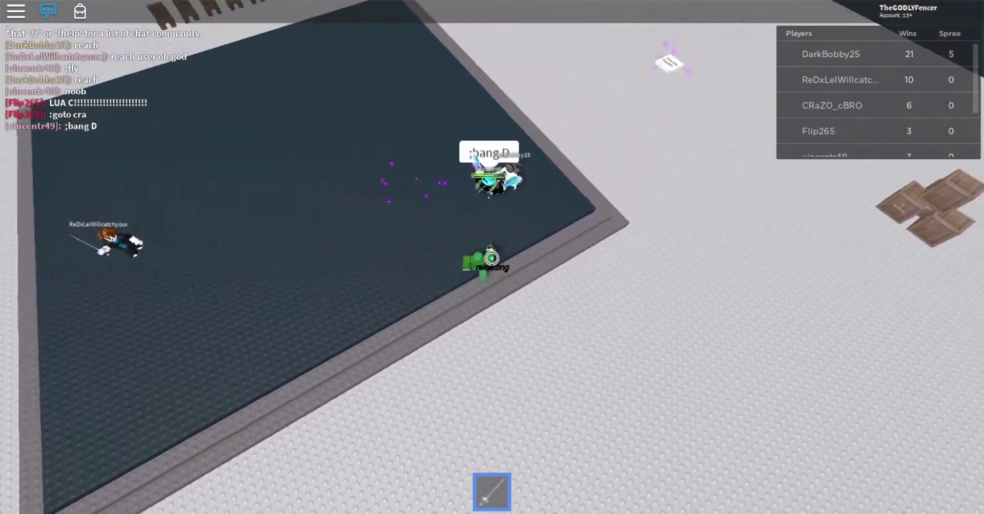
scroll(491, 258, "up", 5)
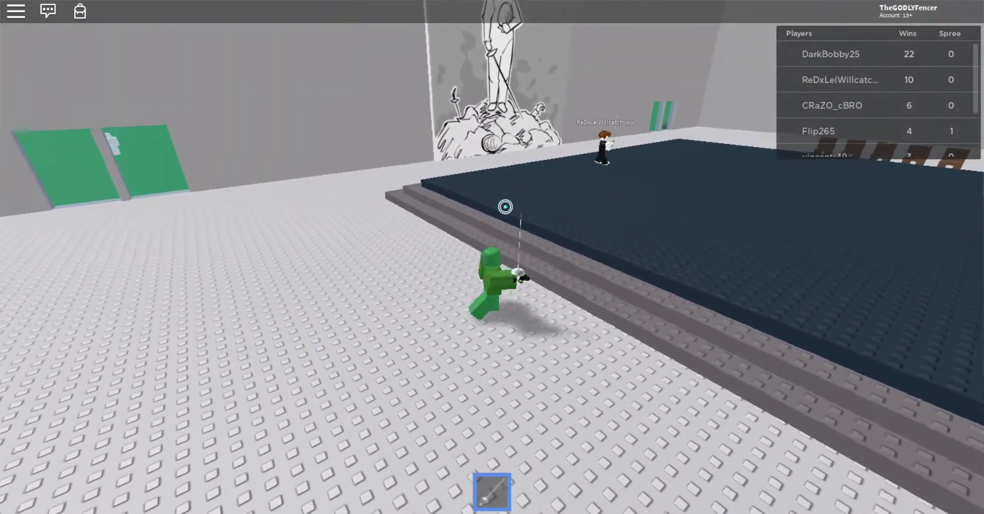
scroll(490, 258, "down", 5)
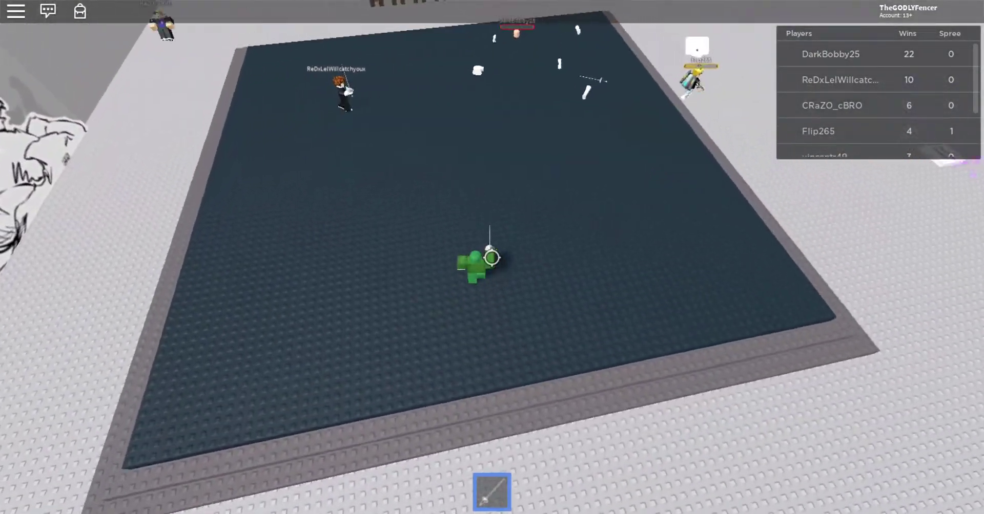
scroll(491, 258, "up", 5)
scroll(490, 257, "down", 3)
- Survey the mat, run toward the far opponents and swing the sword at one
left_click(491, 258)
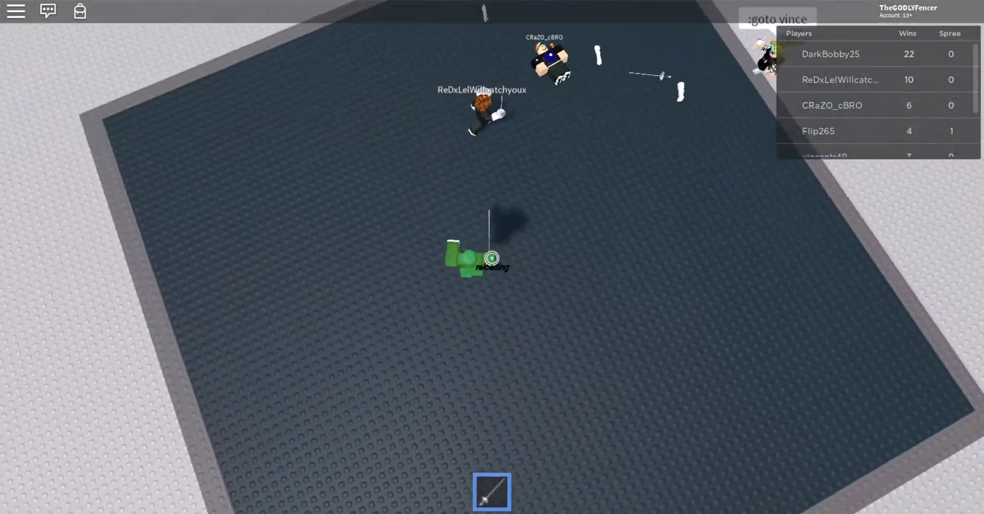
key("Left")
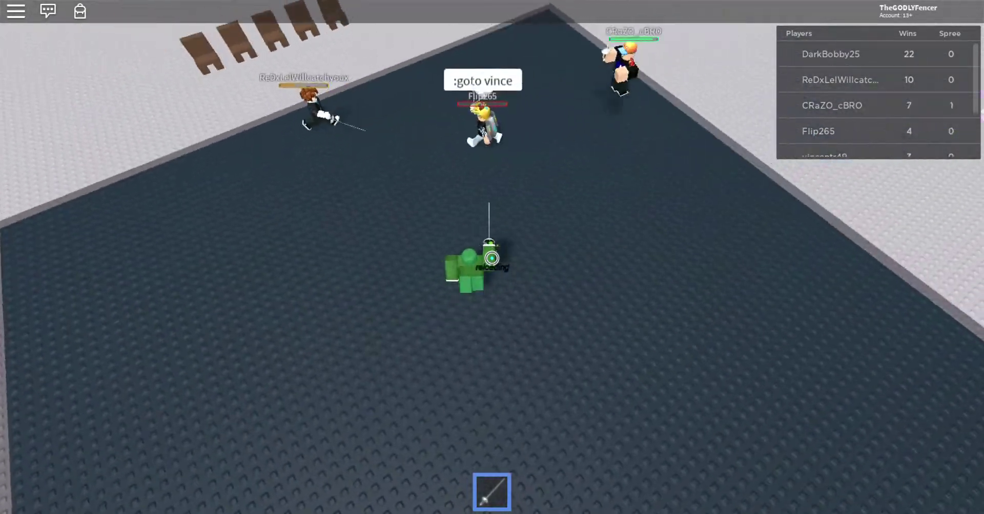
key("w")
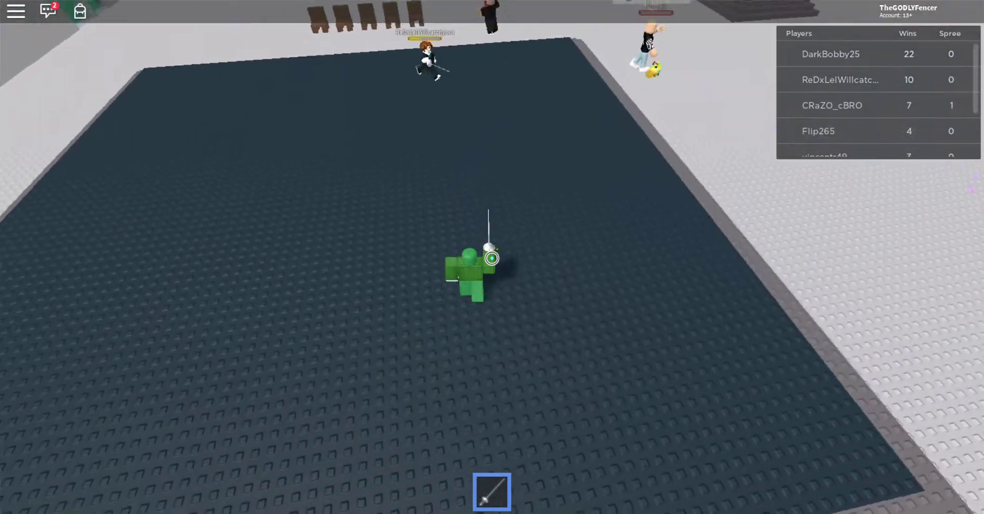
key("w")
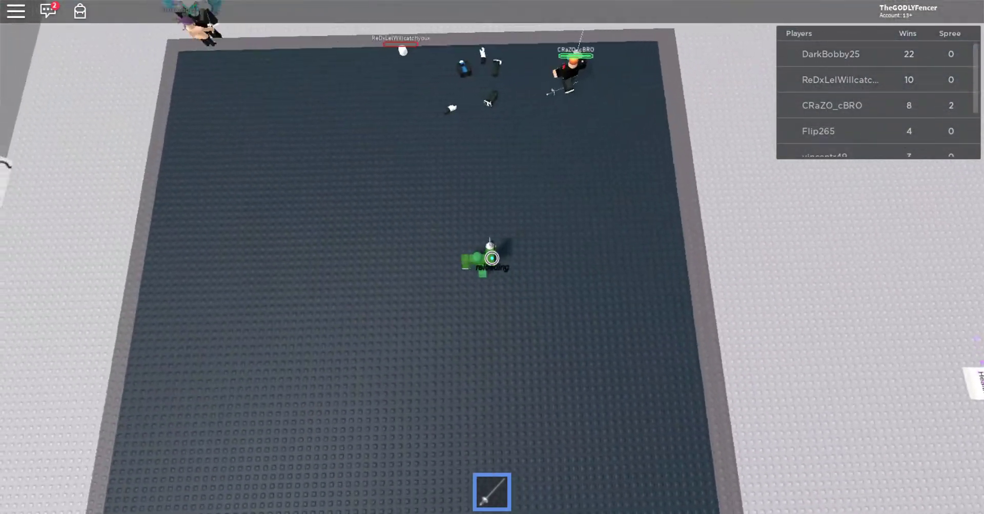
left_click(490, 258)
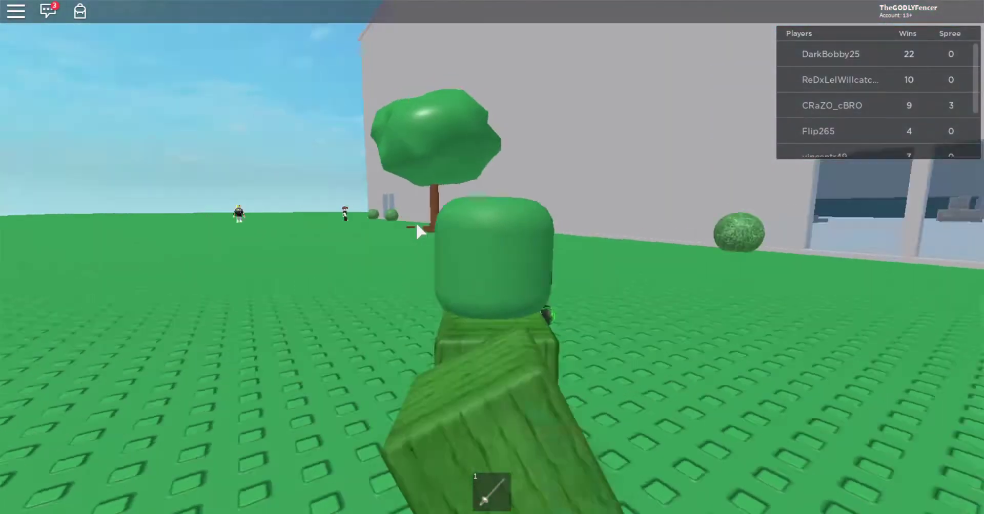
- Equip the sword and walk onto the dark mat, swinging along the way
key("1")
left_click(498, 249)
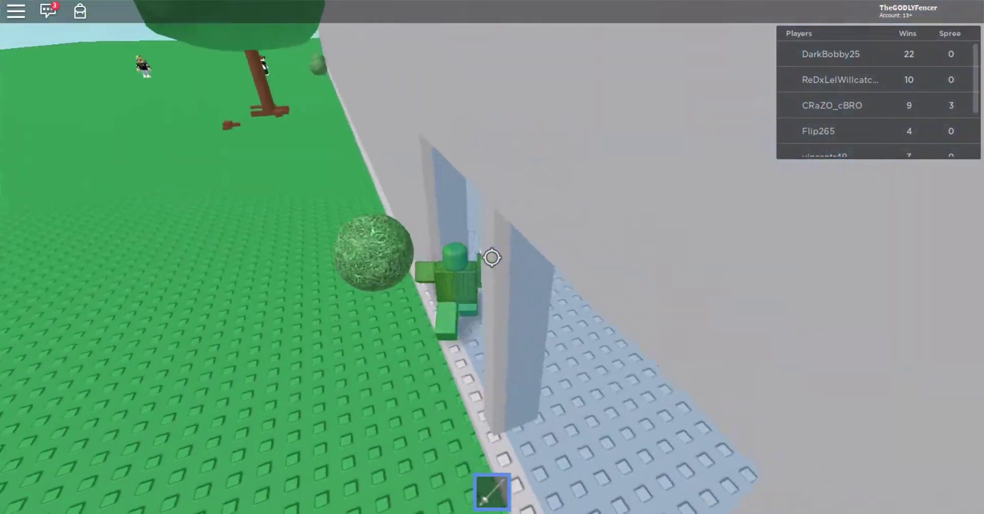
left_click(492, 257)
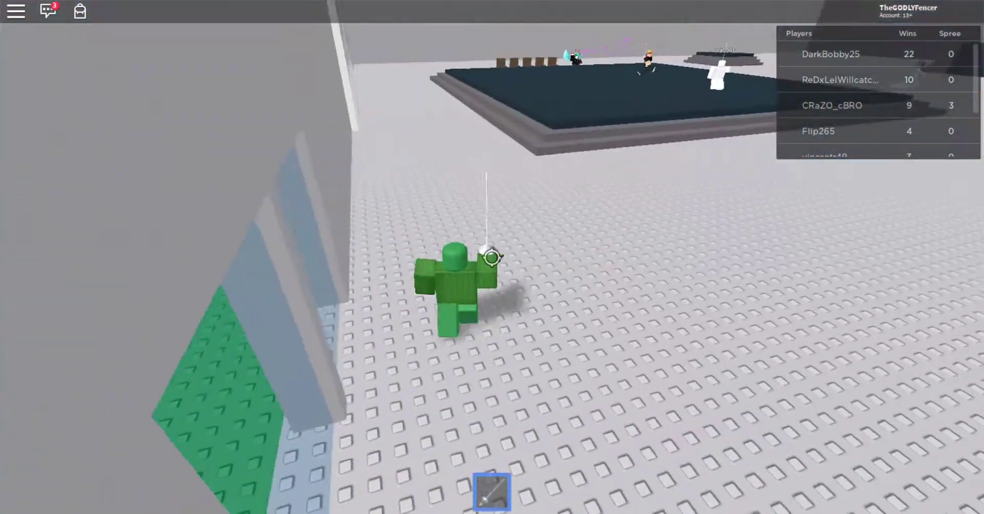
key("w")
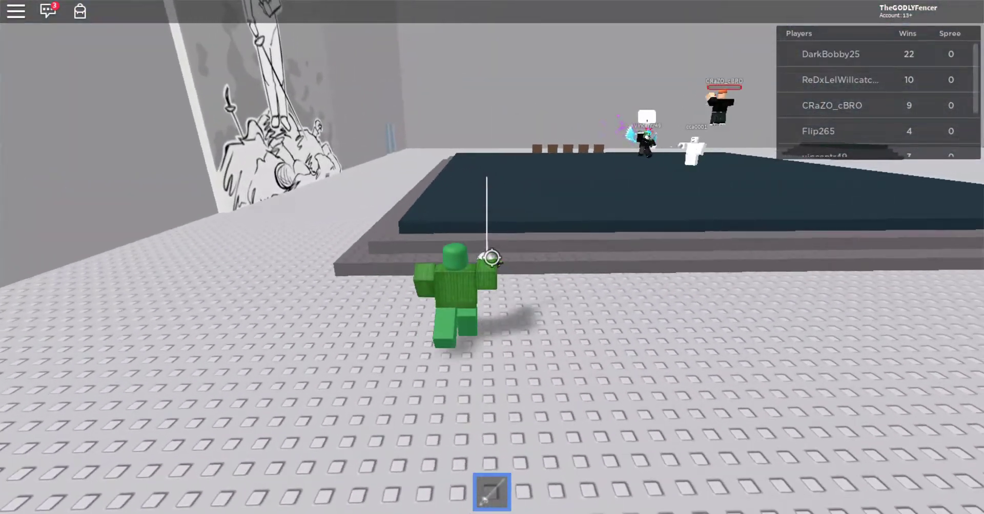
key("w")
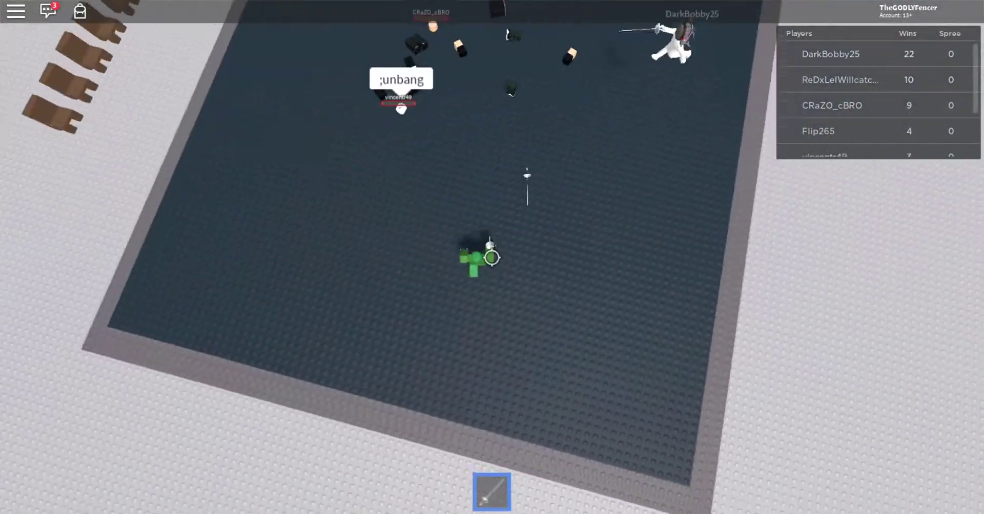
- Swing the sword repeatedly at nearby fencers and an approaching opponent on the mat
left_click(492, 257)
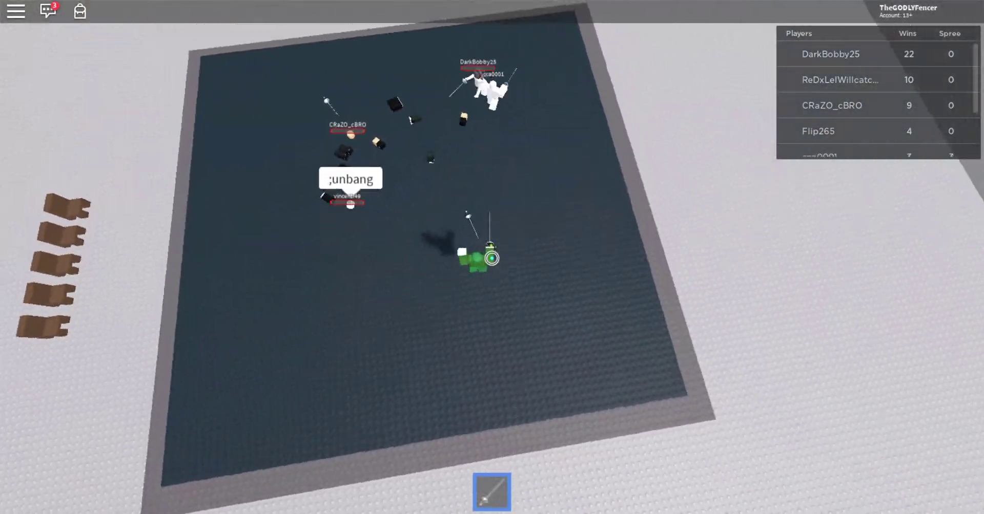
left_click(491, 258)
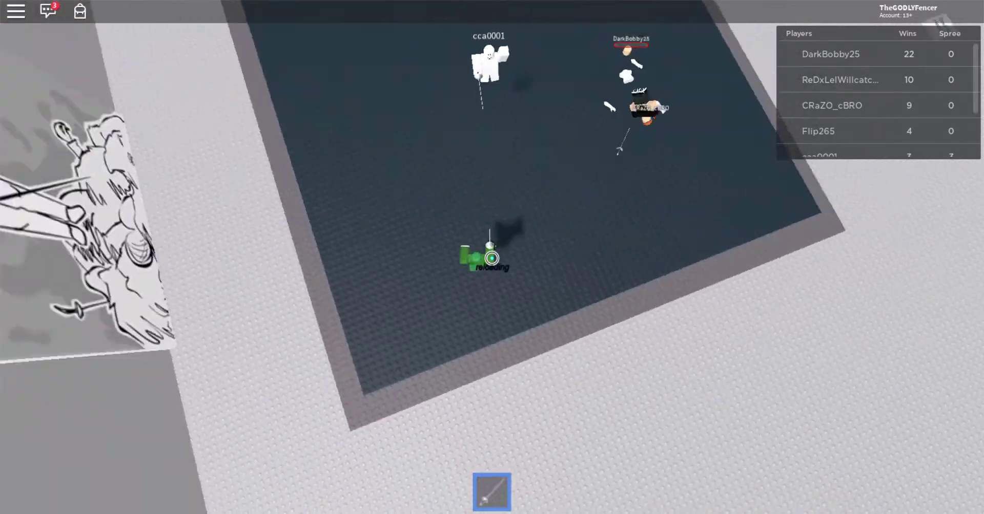
left_click(492, 258)
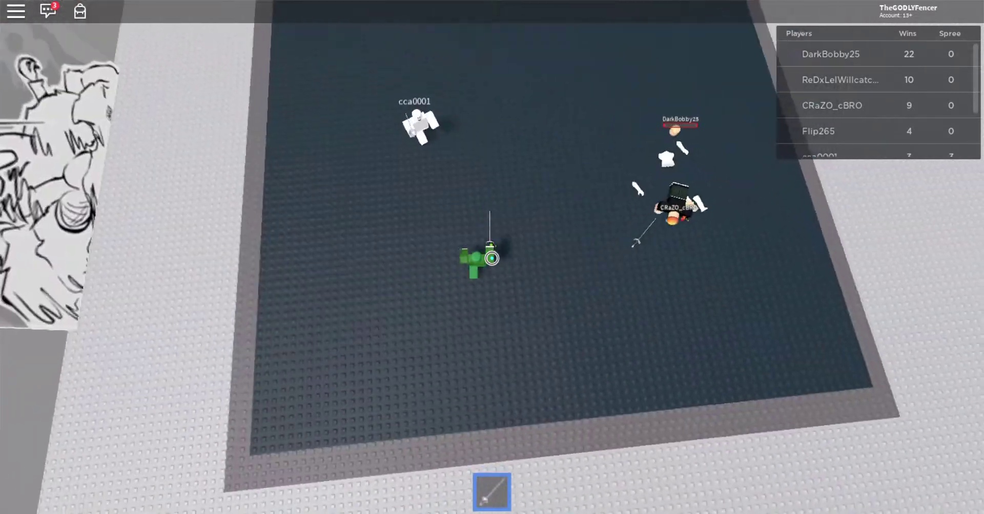
left_click(492, 258)
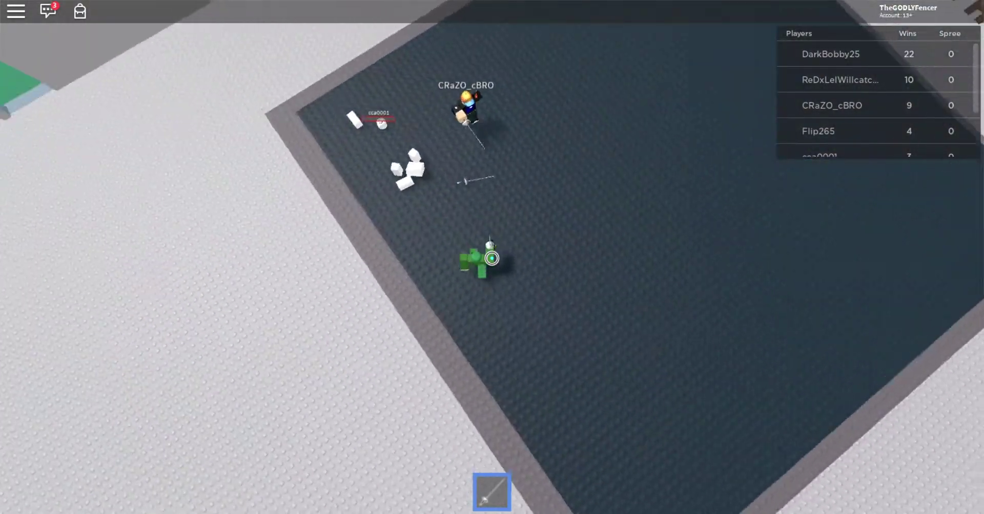
left_click(491, 257)
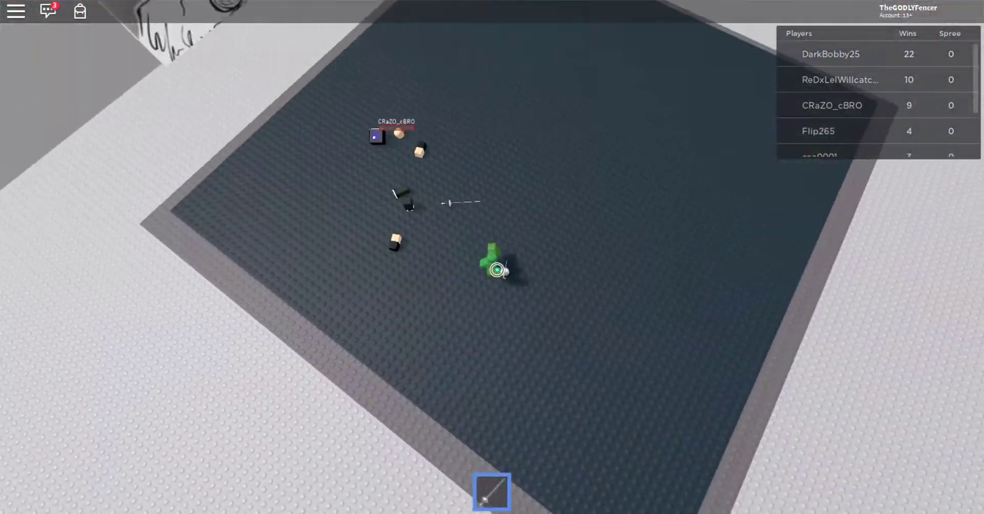
scroll(492, 258, "up", 5)
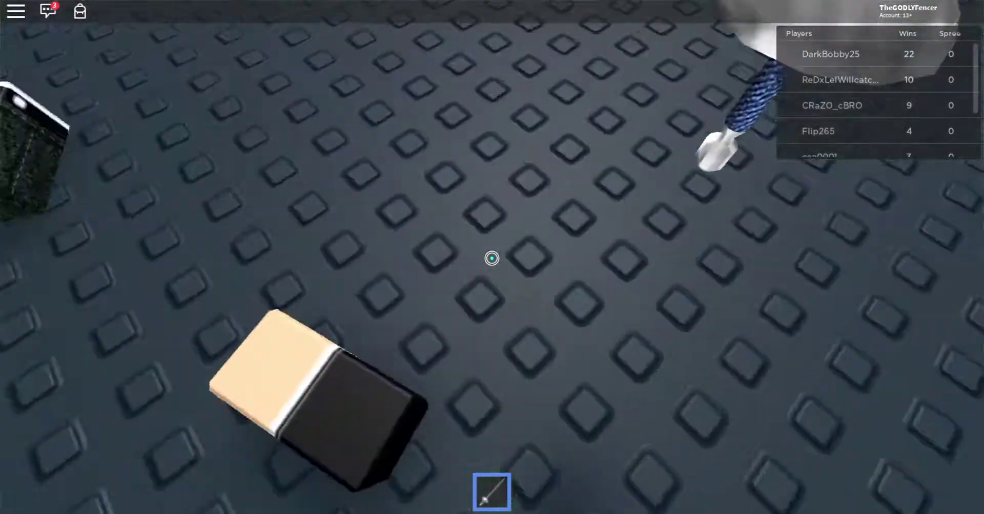
scroll(491, 258, "down", 5)
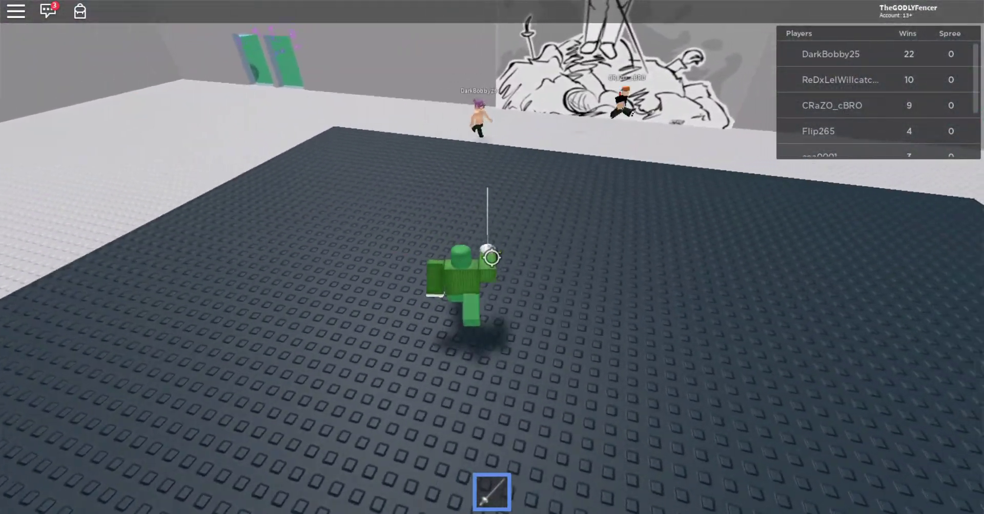
left_click(491, 257)
- Run across the dark mat toward DarkBobby25 and swing at him
key("w")
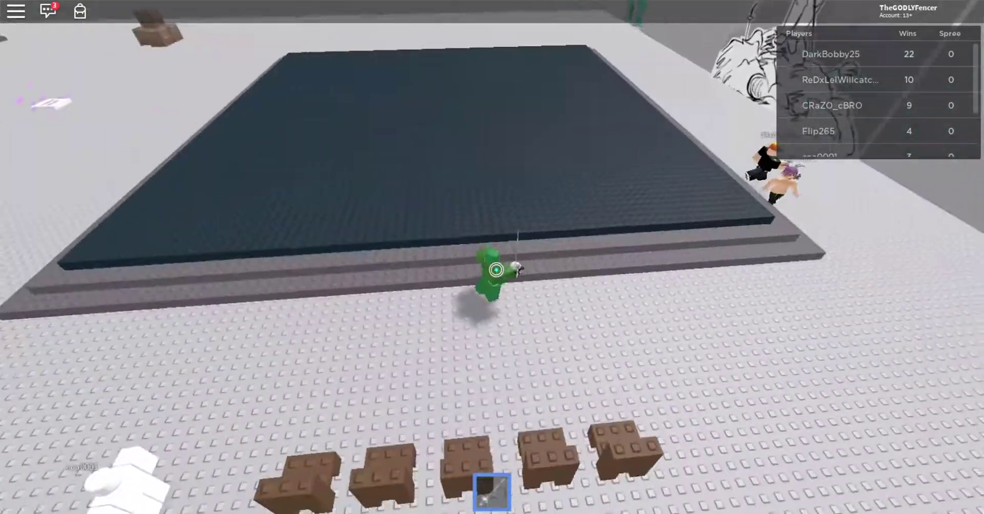
scroll(496, 270, "up", 3)
scroll(496, 269, "down", 3)
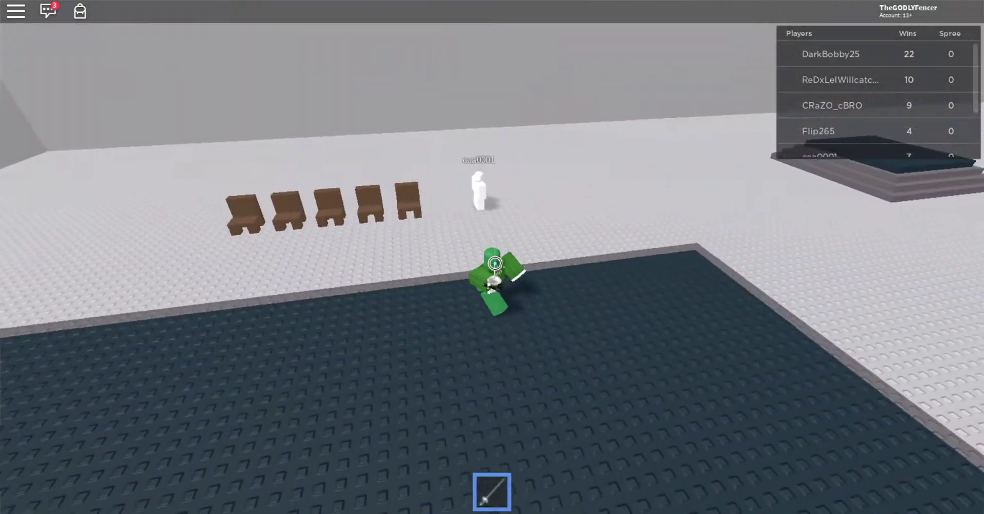
key("w")
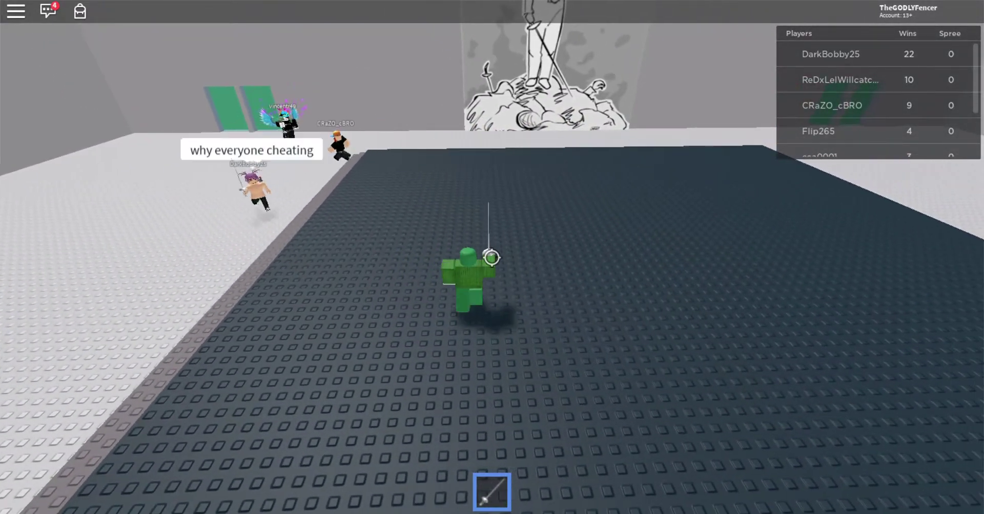
key("w")
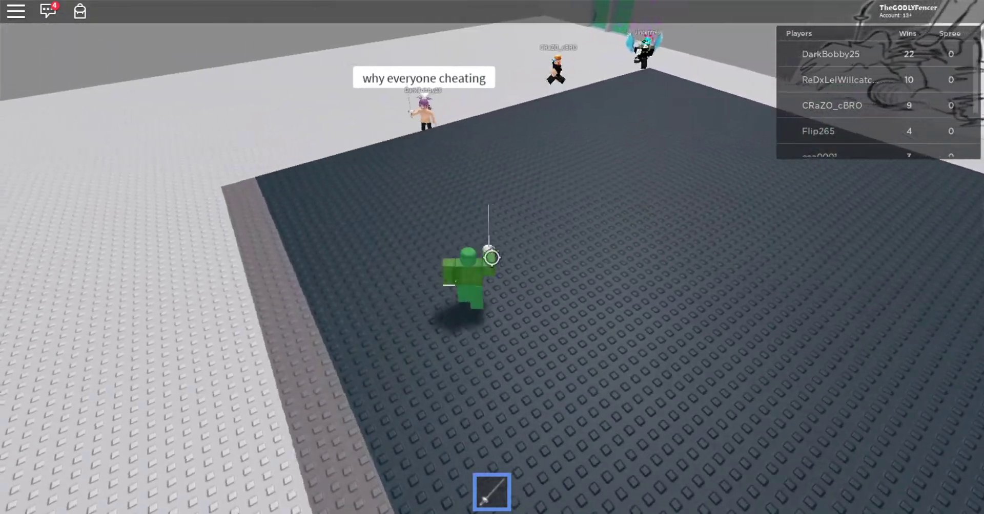
key("w")
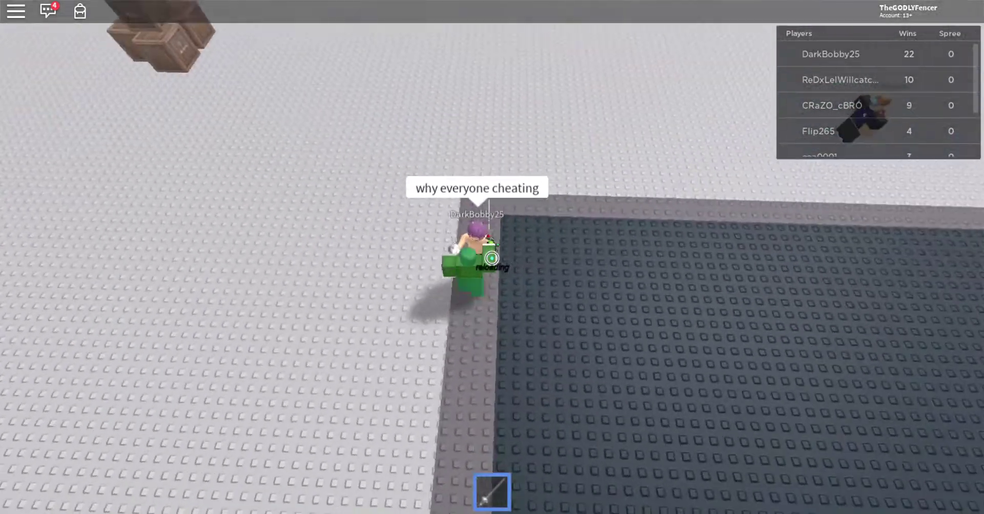
left_click(490, 257)
- Run alongside DarkBobby25 past the mat corner, then sheathe and redraw the sword
key("w")
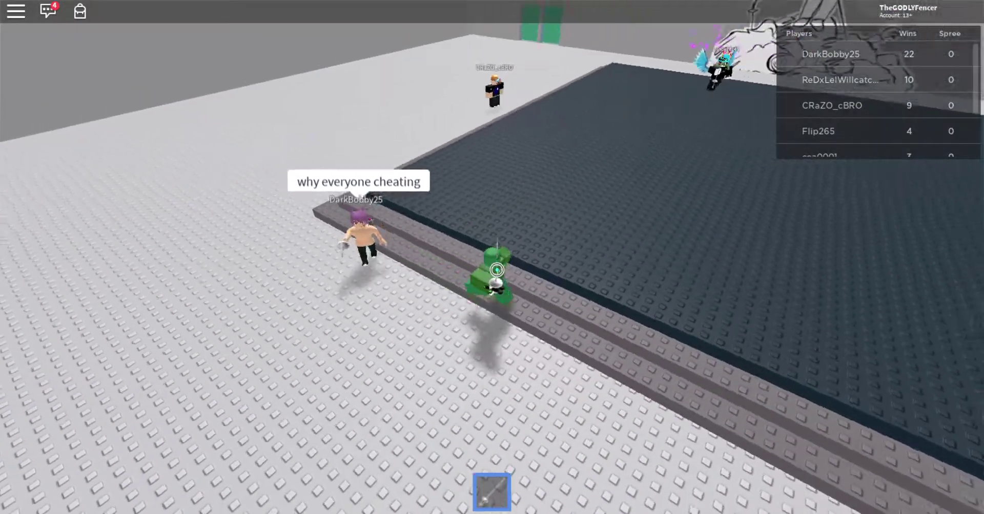
key("w")
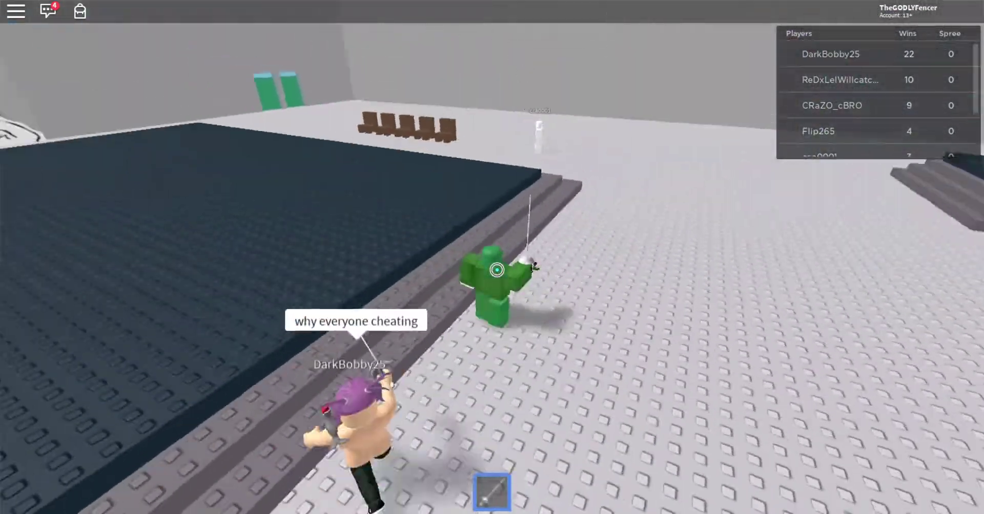
key("w")
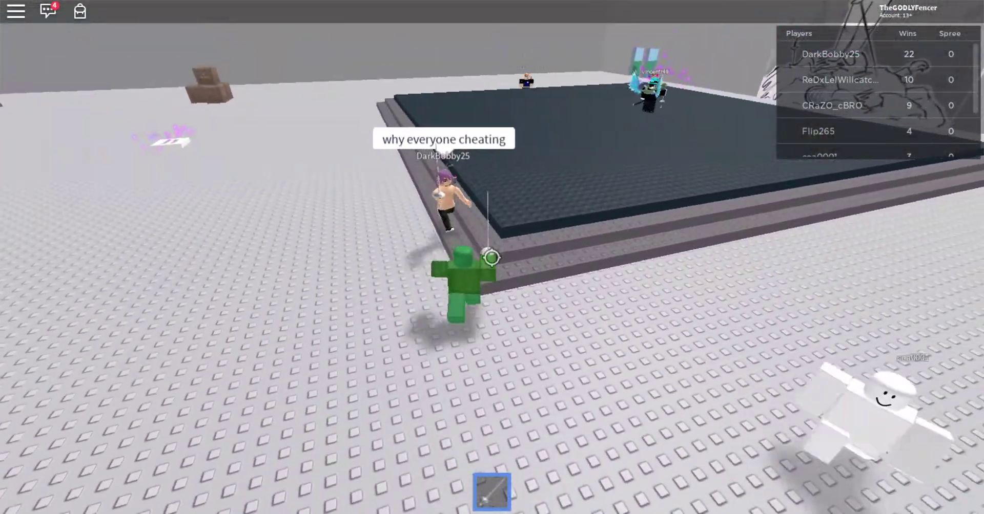
key("w")
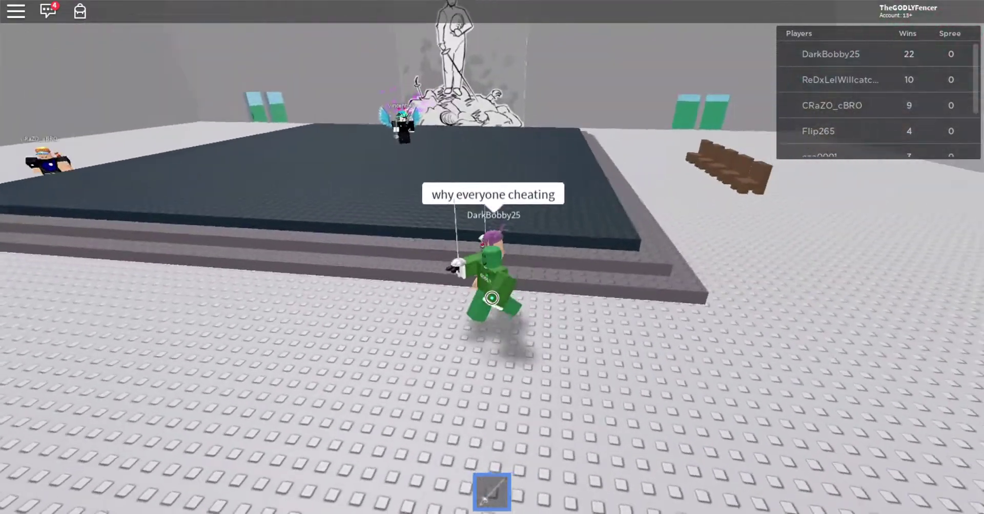
key("1")
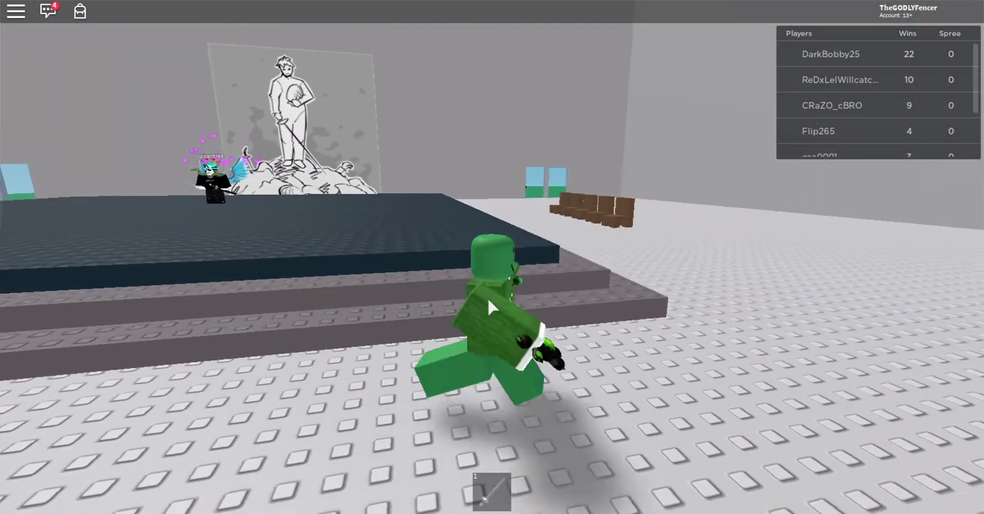
key("1")
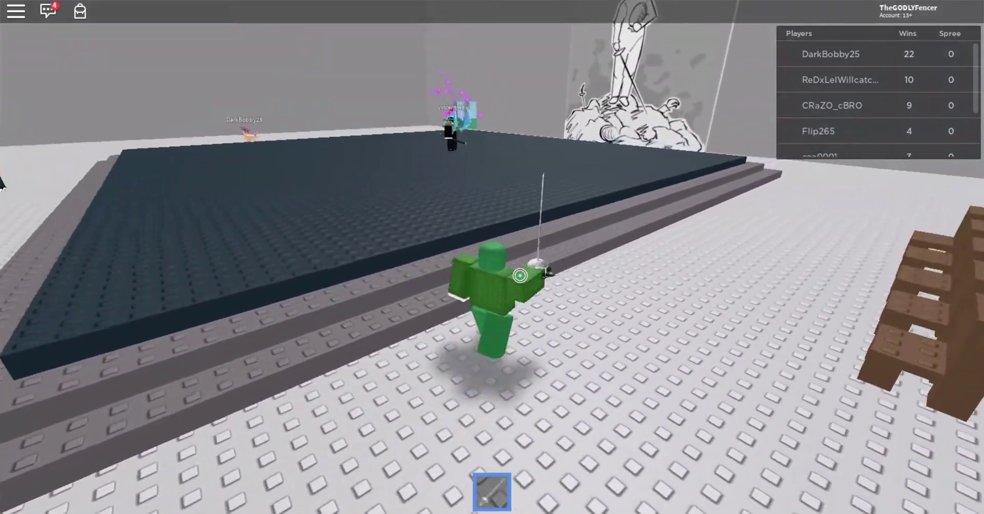
scroll(521, 274, "down", 5)
- Walk from the floor across the dark mat and draw the sword
key("w")
scroll(521, 275, "up", 5)
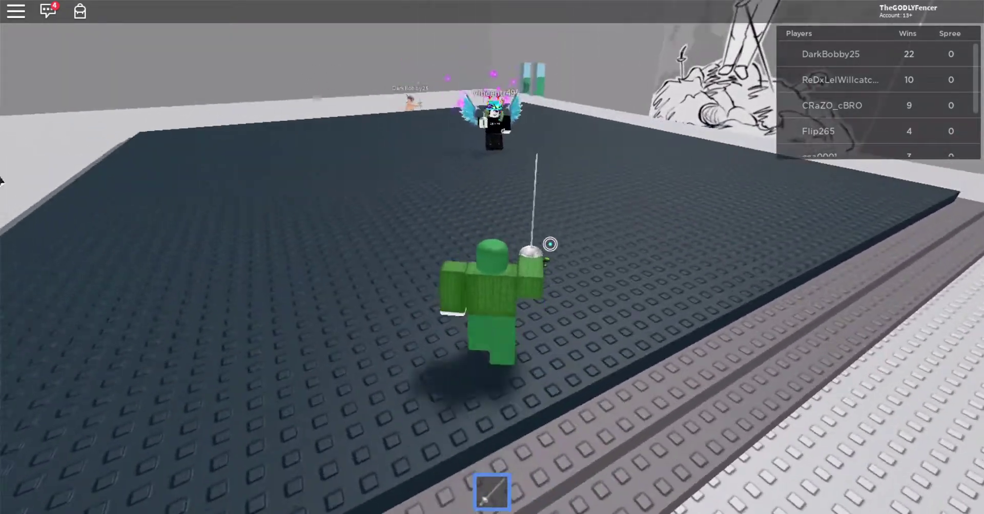
scroll(549, 244, "down", 5)
scroll(491, 257, "up", 5)
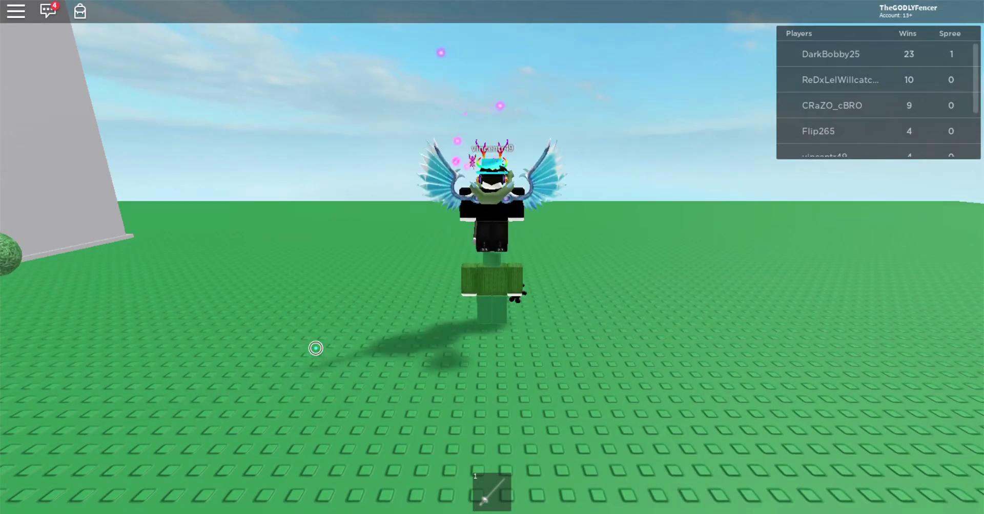
key("1")
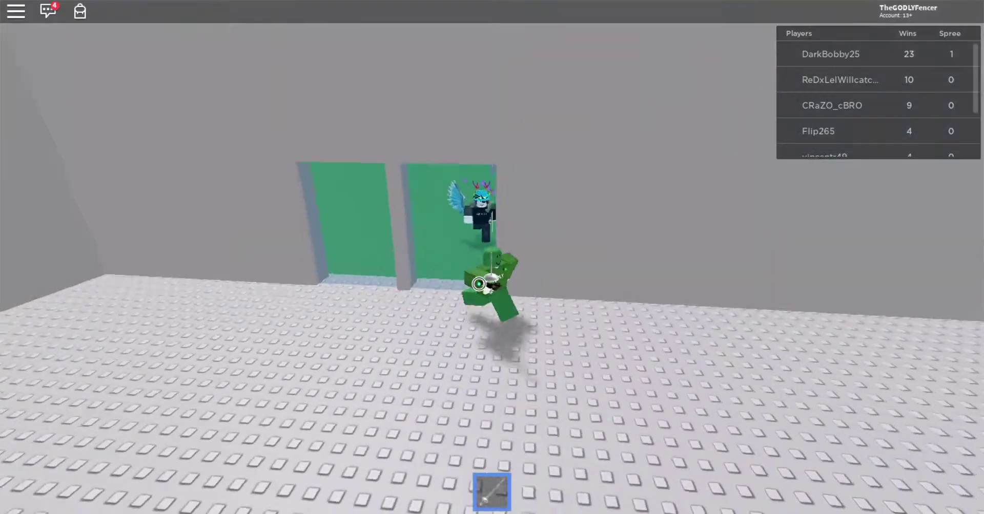
- Climb the grey steps to the mat, draw the sword, and swing twice at nearby fencers
key("w")
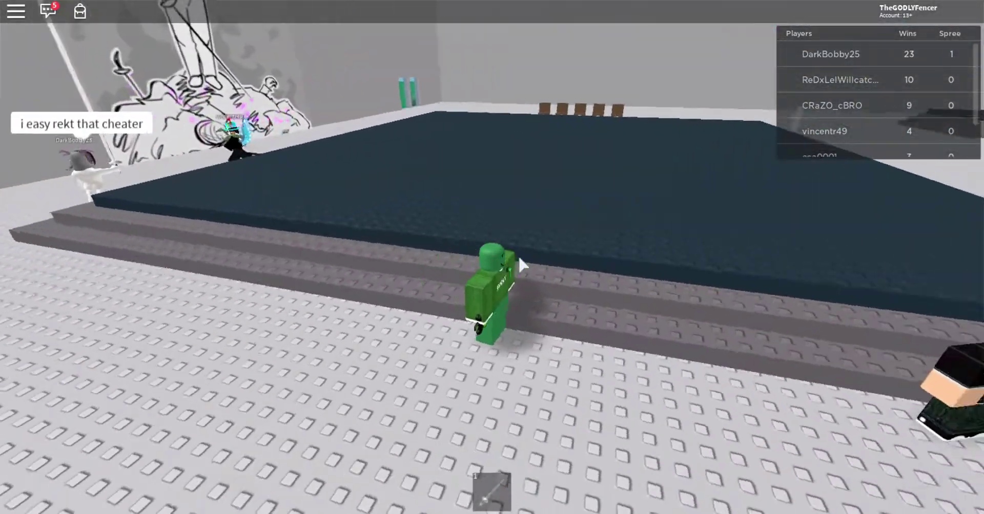
key("w")
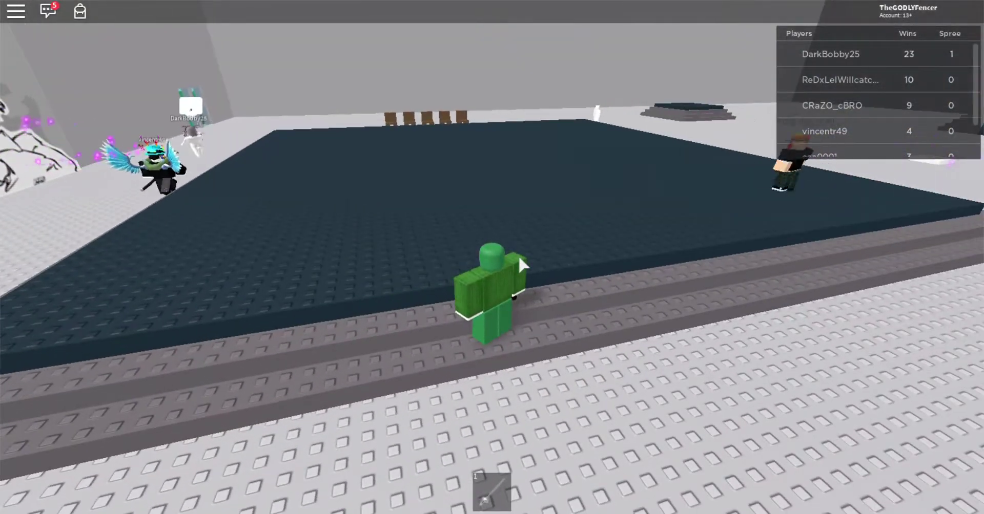
key("1")
scroll(519, 265, "down", 5)
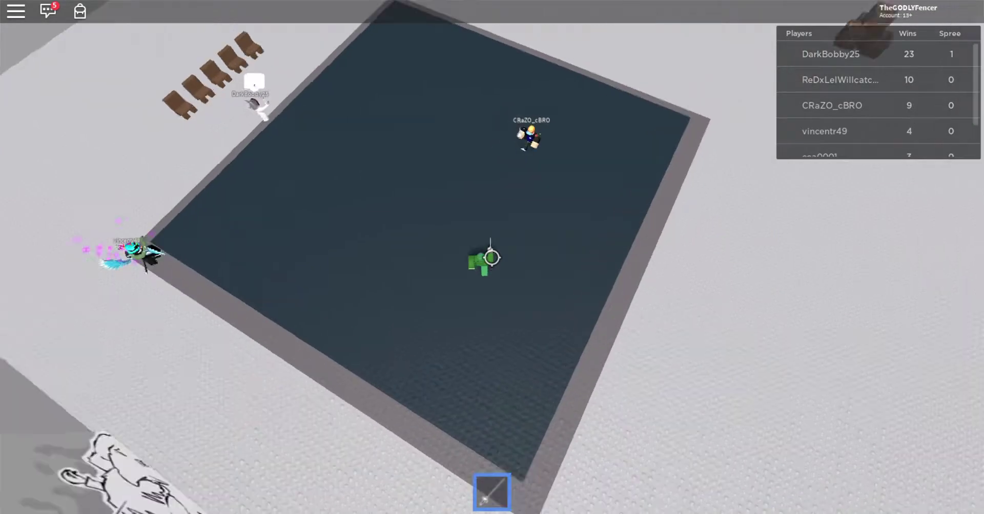
scroll(491, 258, "up", 5)
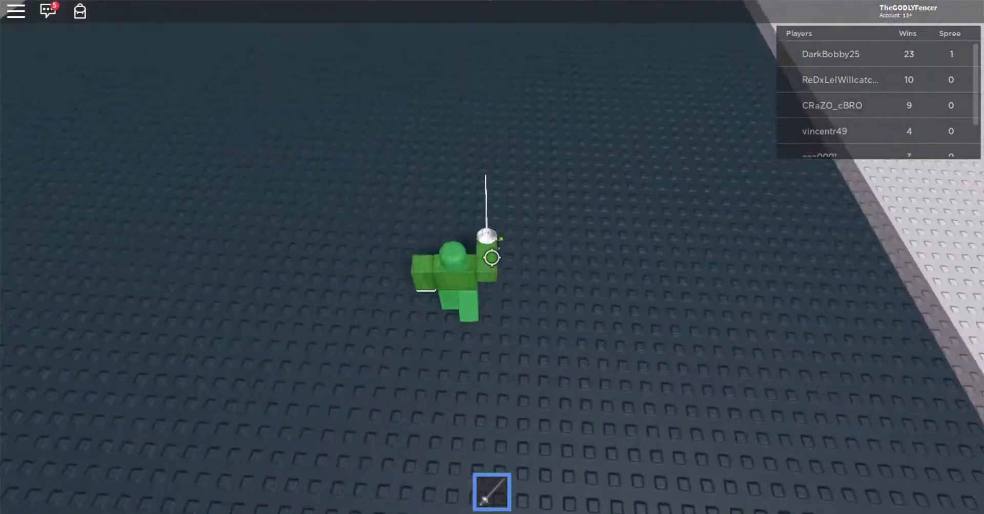
scroll(491, 257, "down", 5)
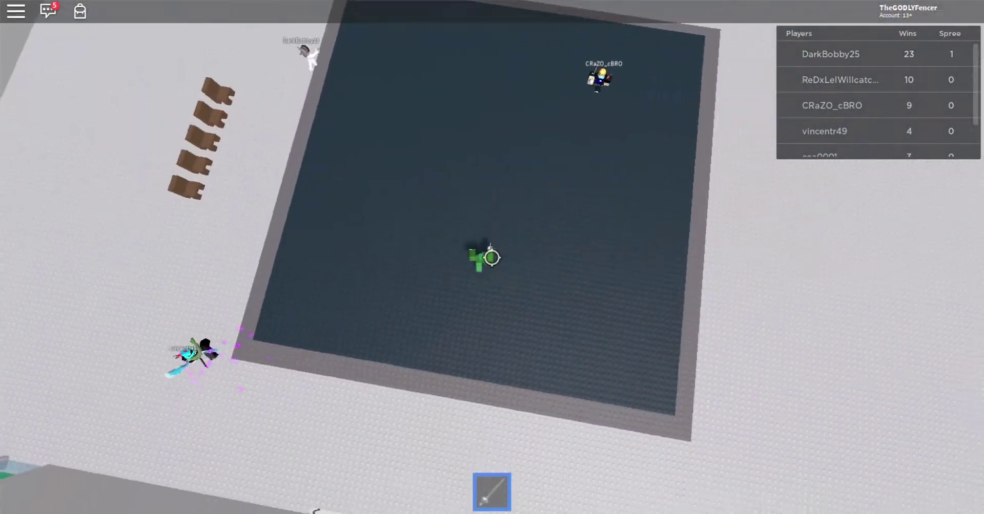
scroll(491, 257, "up", 3)
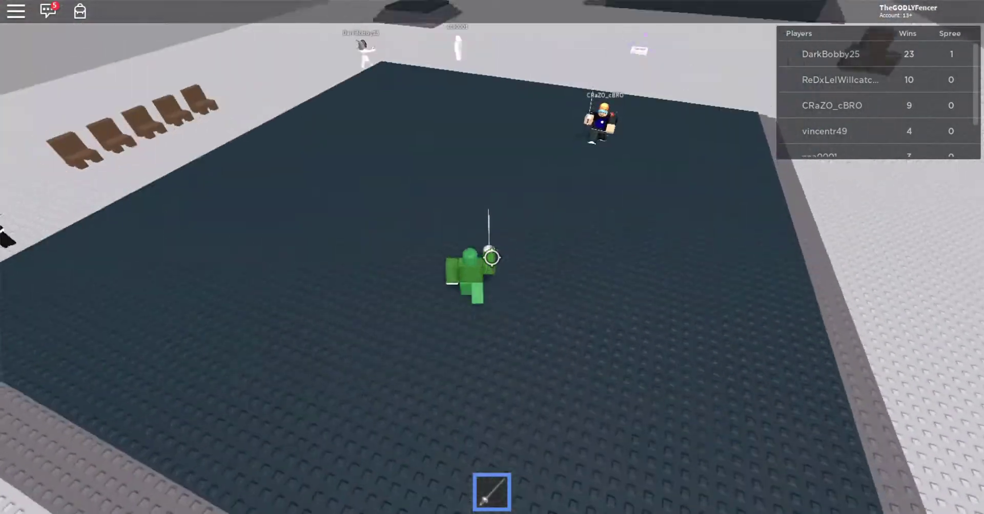
scroll(491, 258, "up", 5)
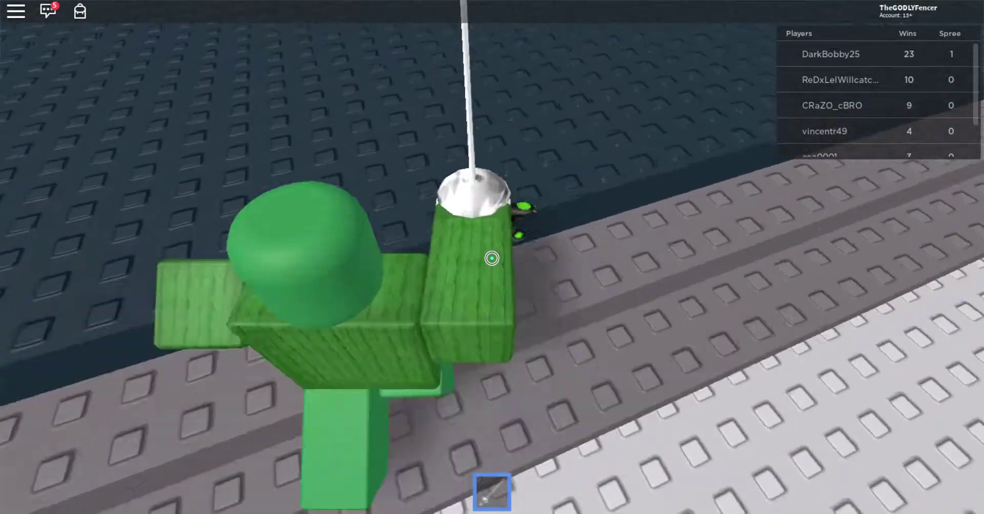
scroll(491, 258, "down", 2)
scroll(491, 257, "down", 5)
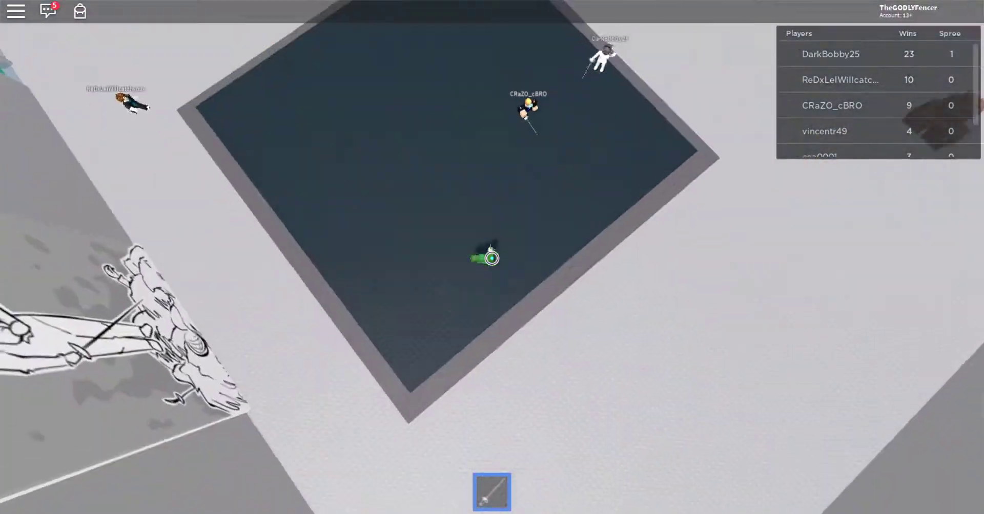
scroll(491, 257, "up", 3)
left_click(491, 258)
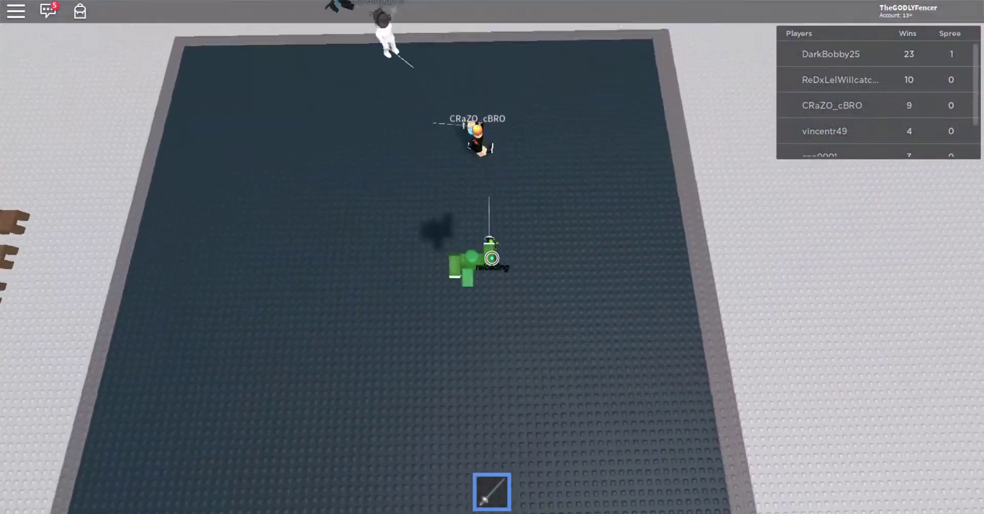
scroll(491, 258, "up", 2)
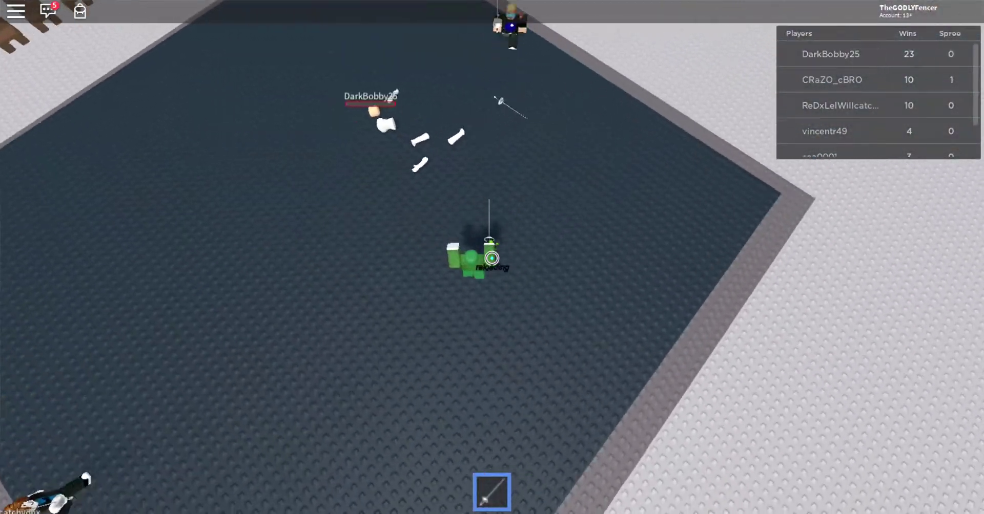
scroll(491, 258, "down", 2)
left_click(491, 258)
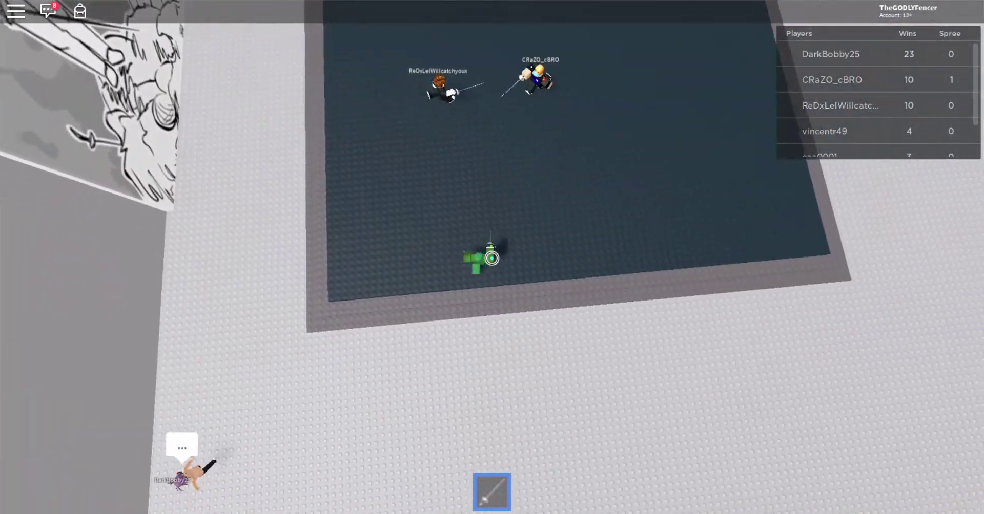
scroll(491, 258, "up", 3)
scroll(491, 258, "up", 2)
scroll(491, 258, "down", 3)
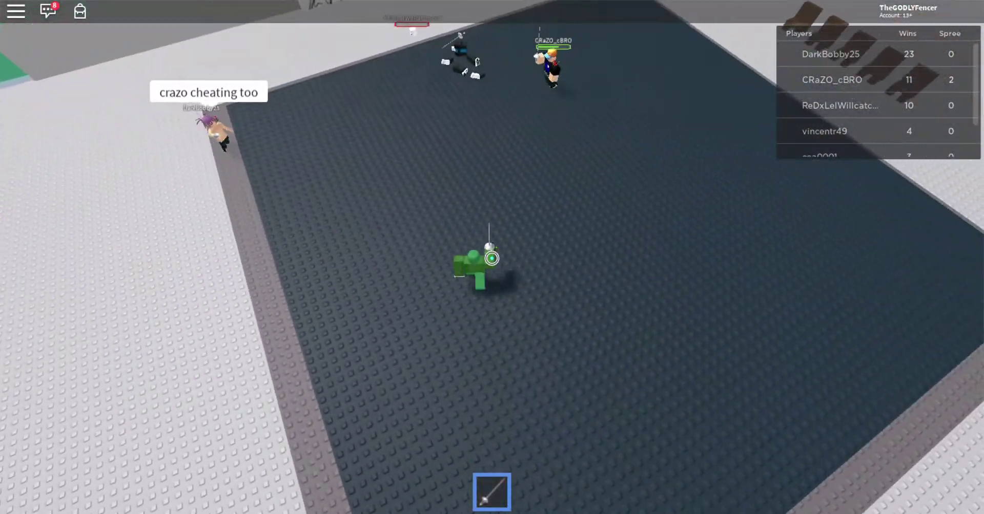
- Swing repeatedly, striking down the opponent beside the avatar, then attack the next one
left_click(491, 258)
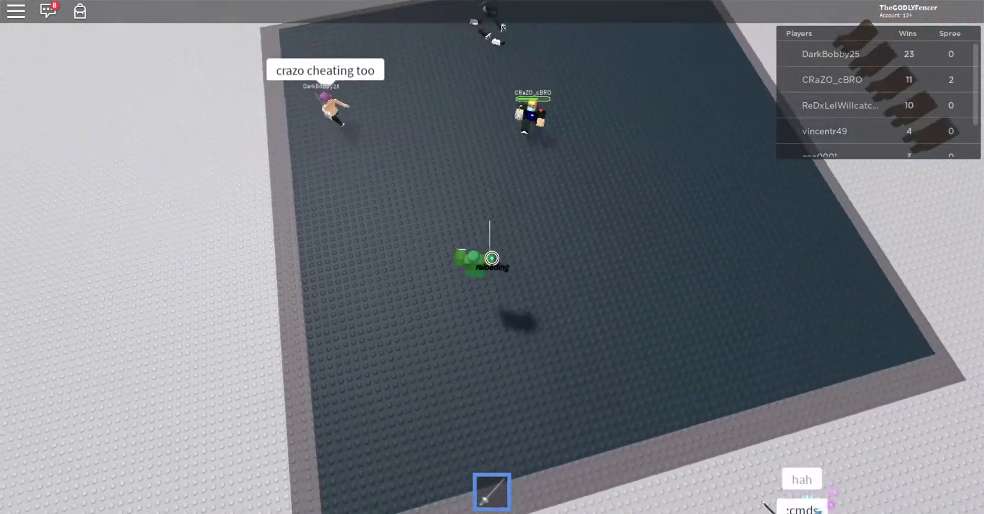
key("Left")
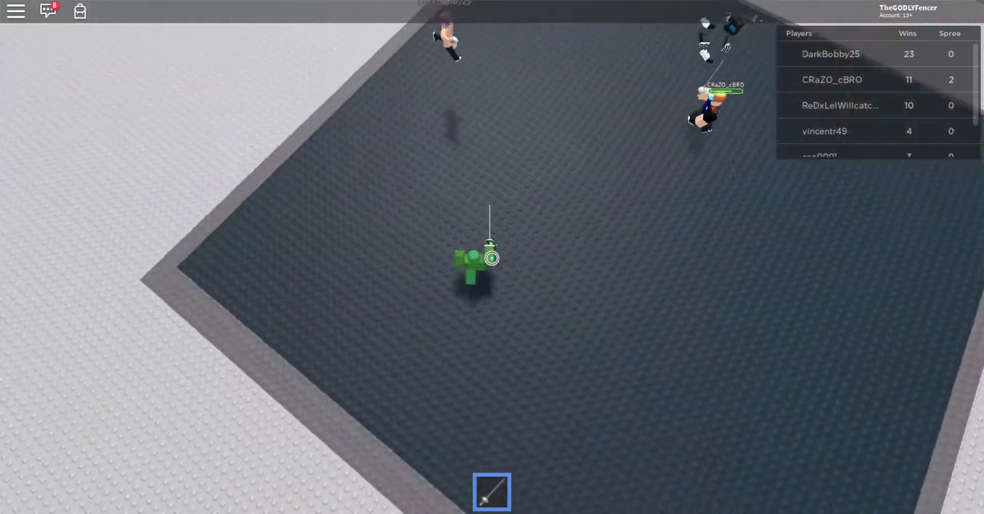
key("Left")
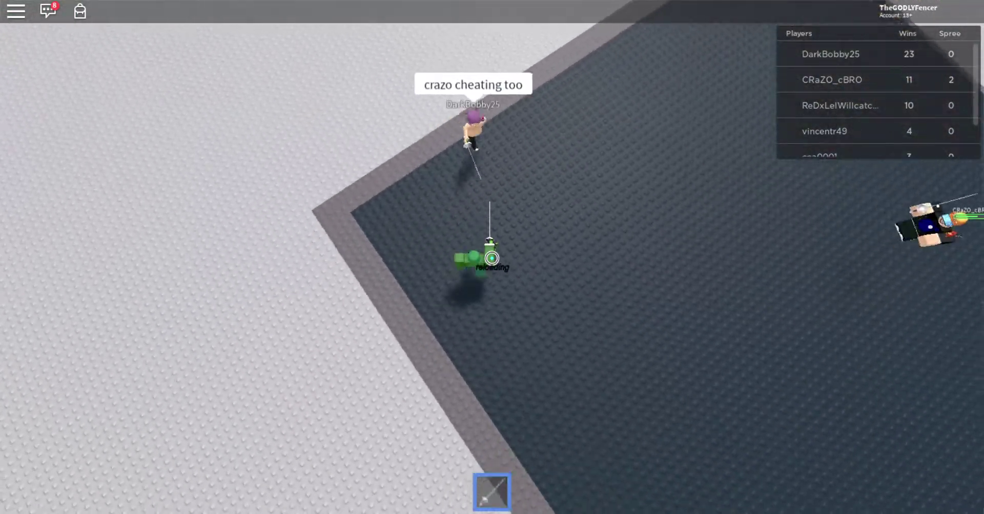
scroll(491, 258, "up", 3)
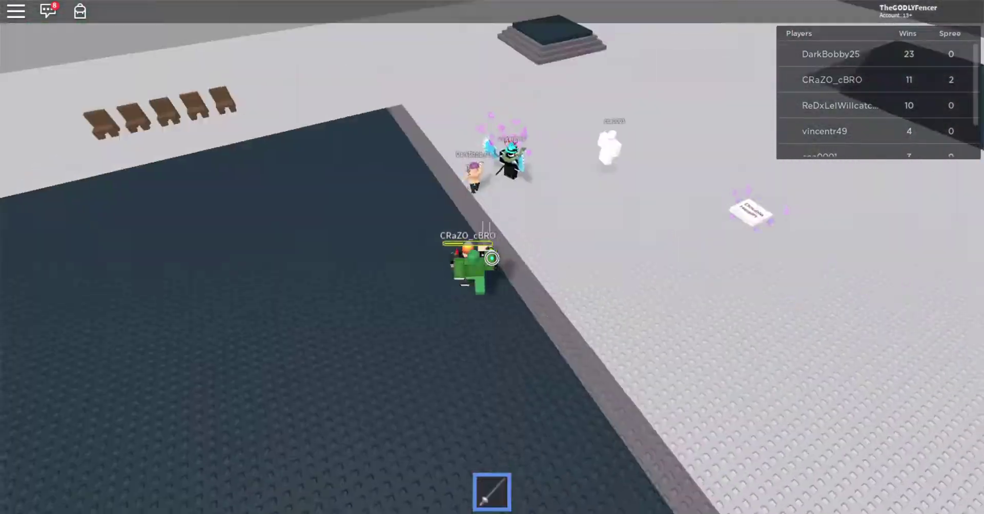
left_click(491, 258)
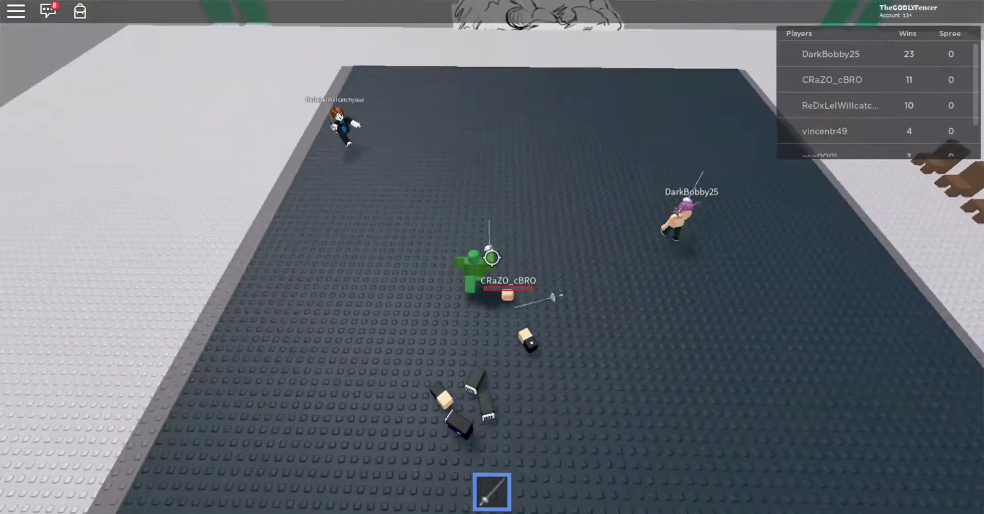
left_click(491, 258)
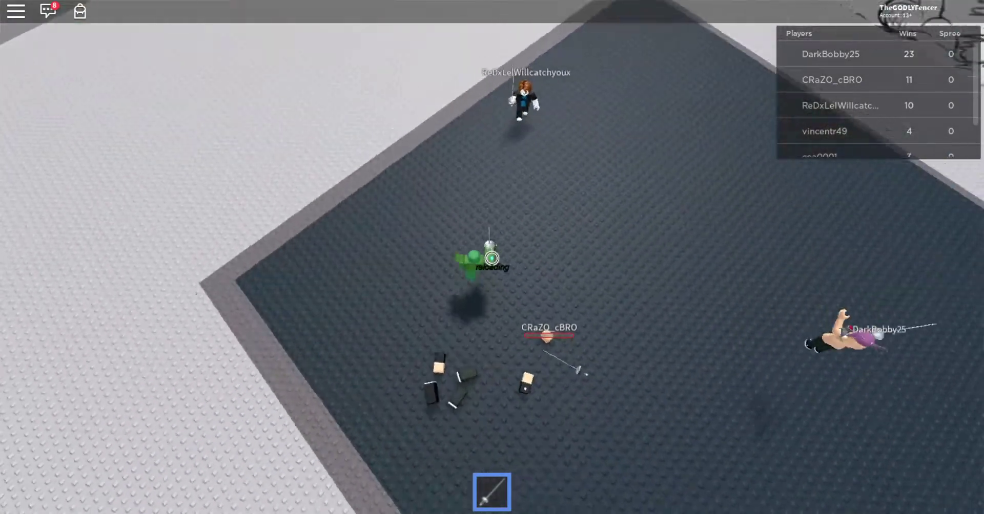
left_click(491, 258)
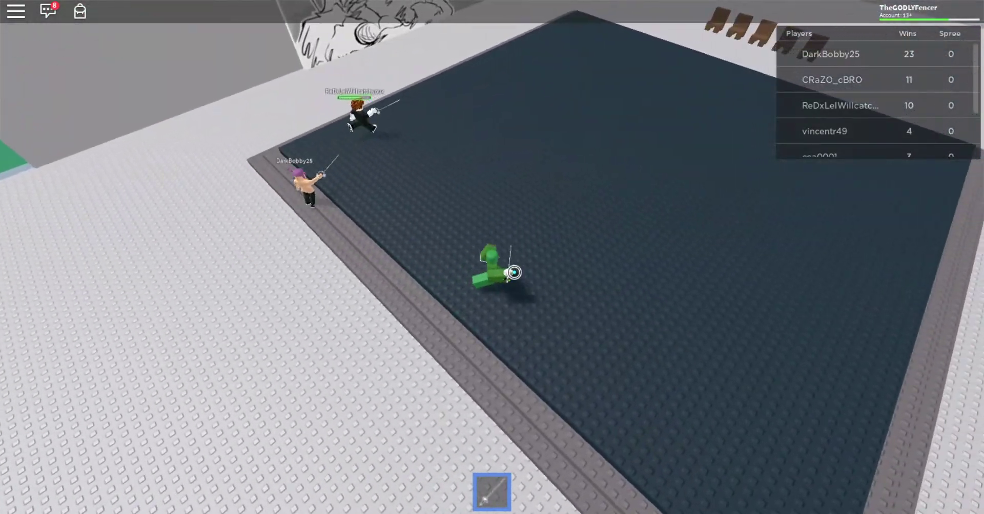
scroll(513, 272, "up", 3)
scroll(512, 268, "up", 4)
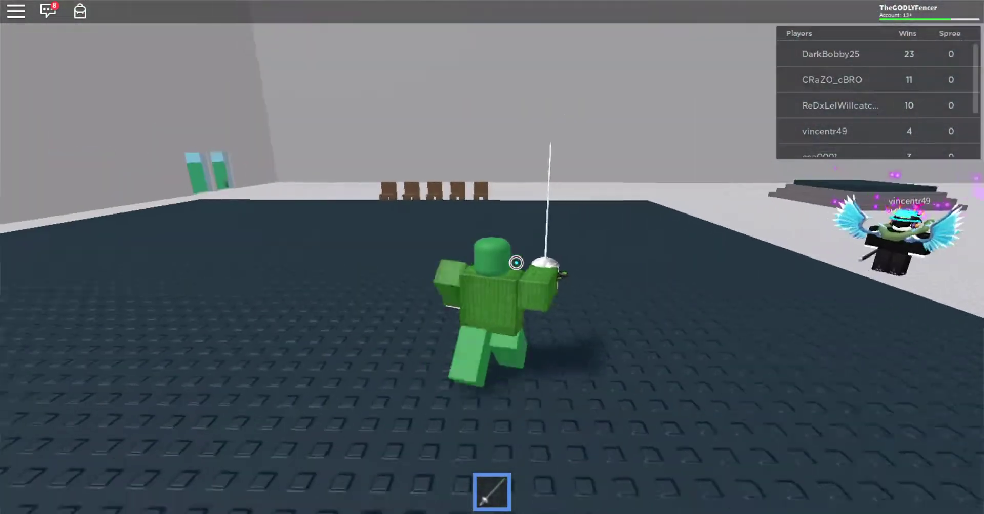
scroll(515, 263, "down", 4)
scroll(515, 263, "down", 2)
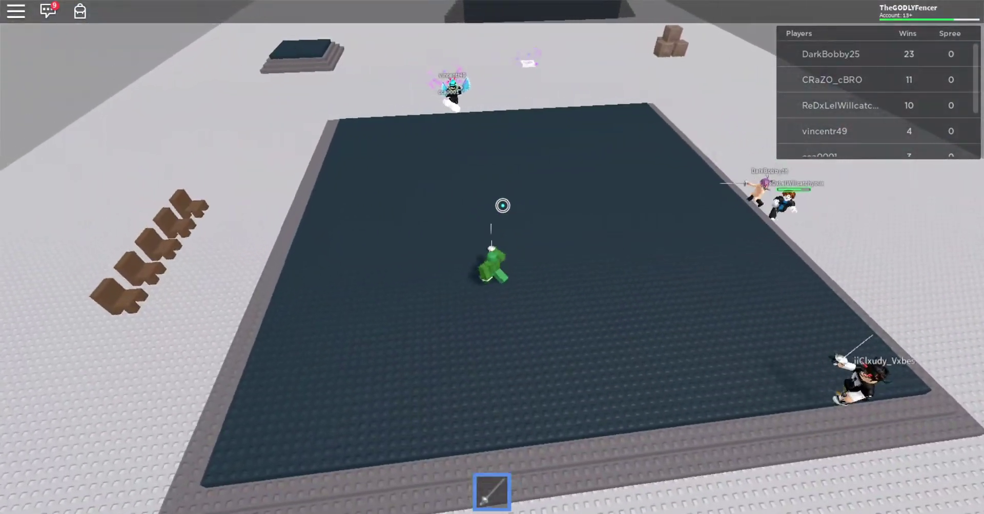
- Walk along the mat's edge to its corner near the chairs, orbiting the camera
key("Right")
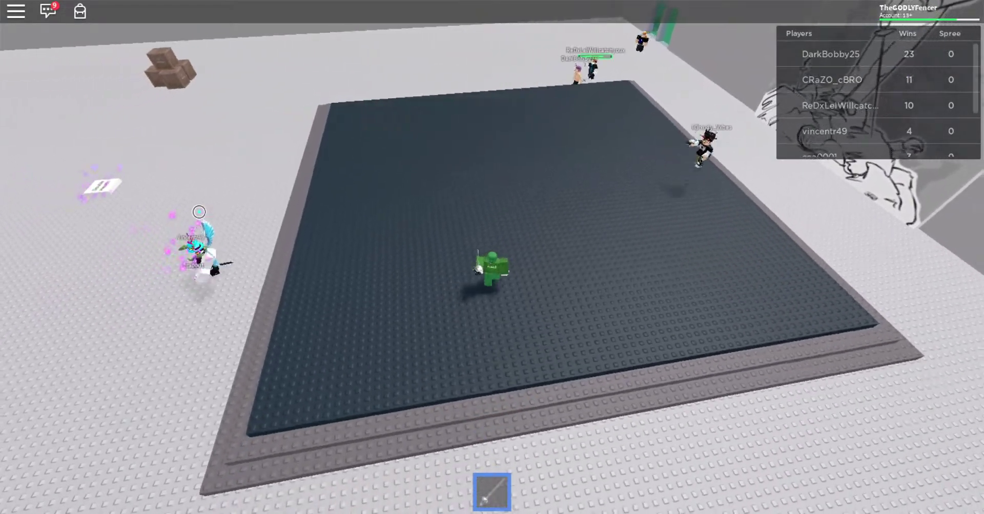
scroll(199, 203, "up", 5)
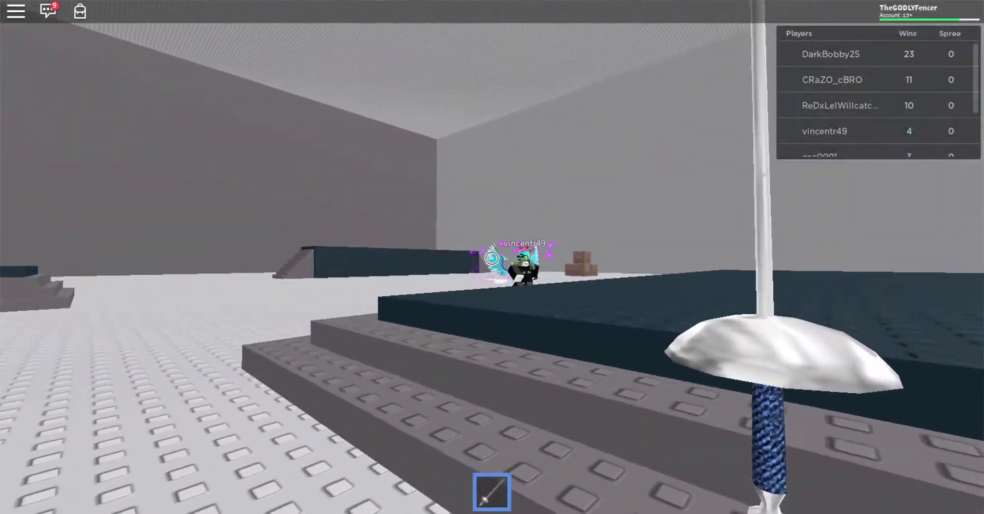
scroll(491, 259, "down", 3)
scroll(491, 259, "down", 2)
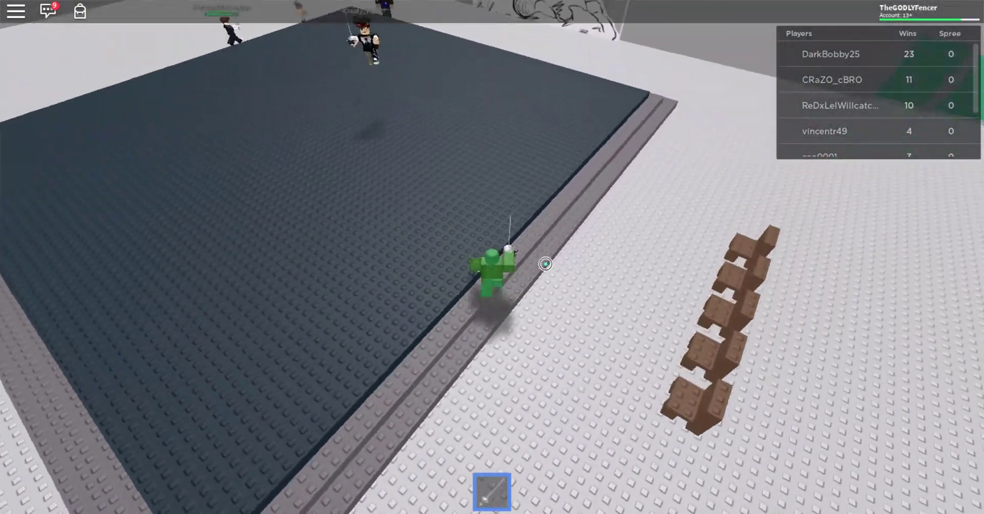
key("w")
scroll(608, 222, "down", 3)
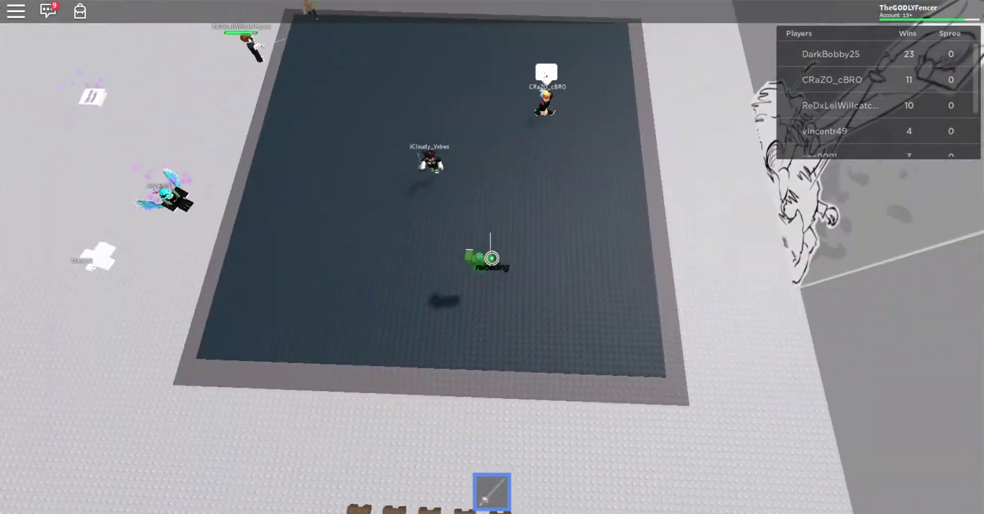
scroll(490, 256, "up", 3)
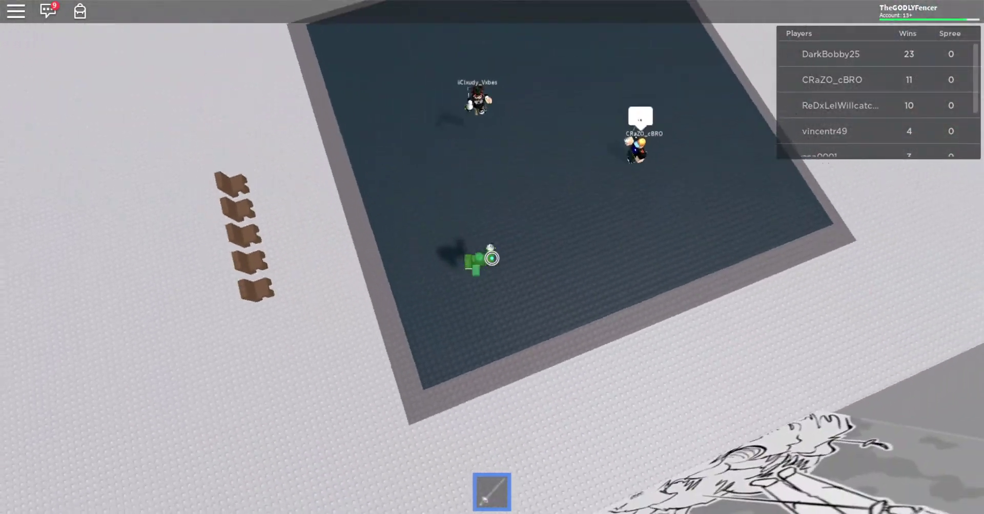
scroll(490, 257, "up", 2)
key("Right")
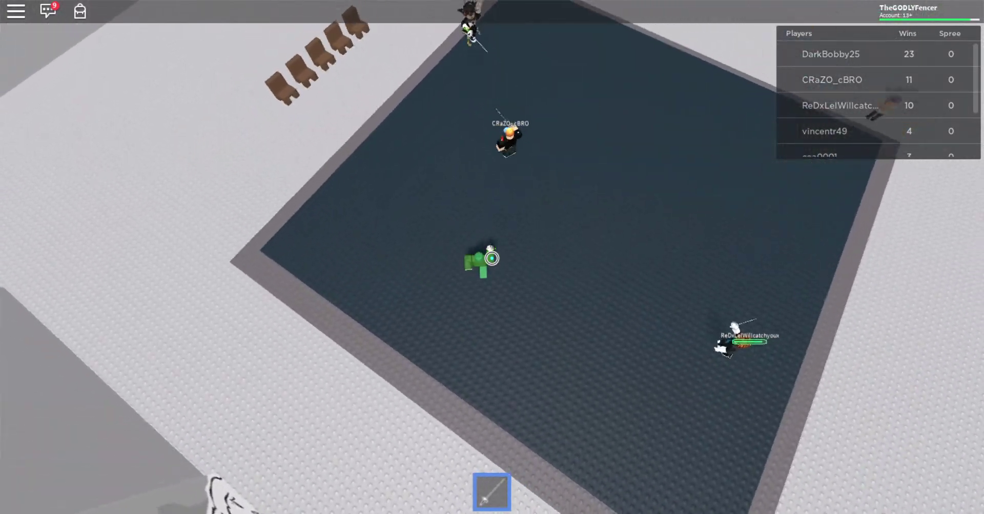
key("Right")
key("Right")
key("Right")
key("Right")
key("Right")
key("Right")
key("Left")
key("Left")
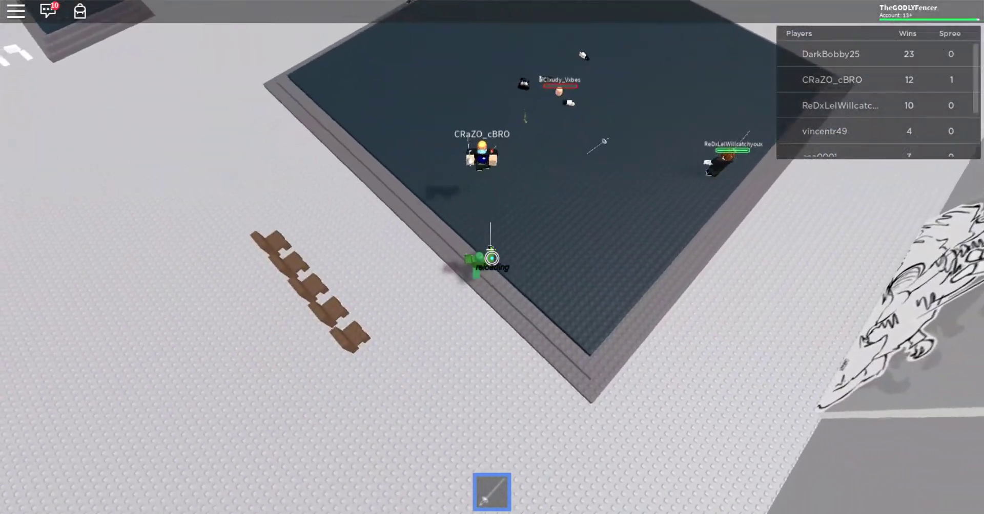
- Lunge at opponents beside the mat edge, landing the hit for 5 wins
key("Right")
key("Right")
key("Right")
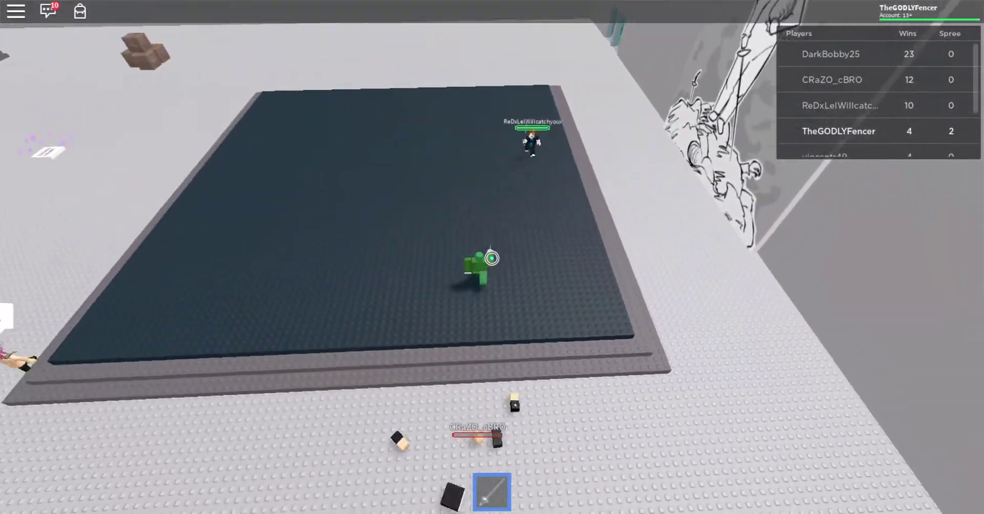
scroll(491, 258, "up", 2)
scroll(490, 257, "up", 2)
key("Left")
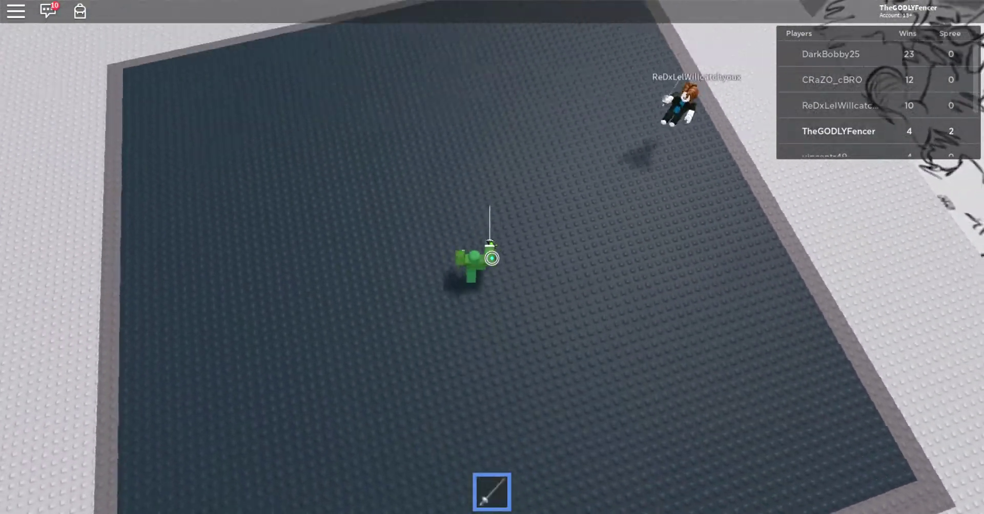
key("Right")
key("Right")
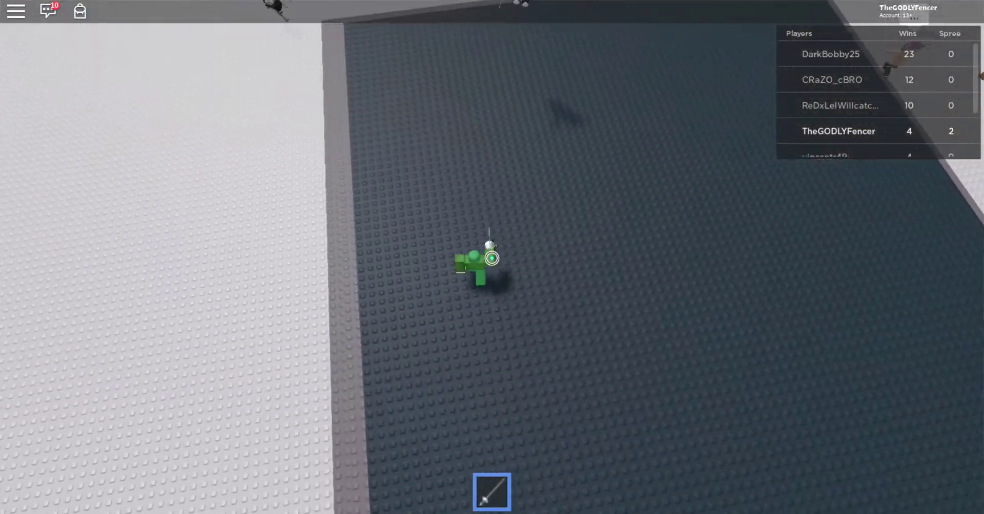
scroll(490, 258, "down", 2)
key("Left")
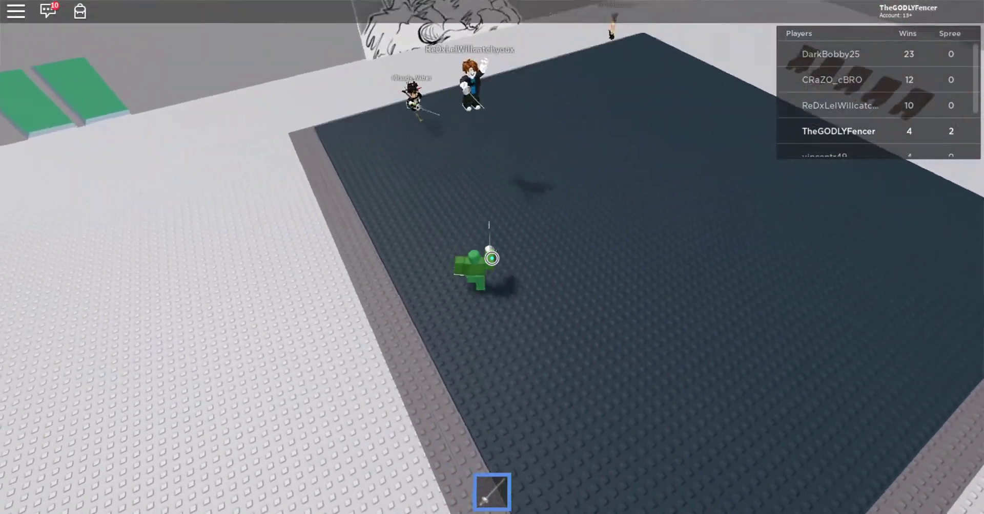
scroll(491, 258, "up", 2)
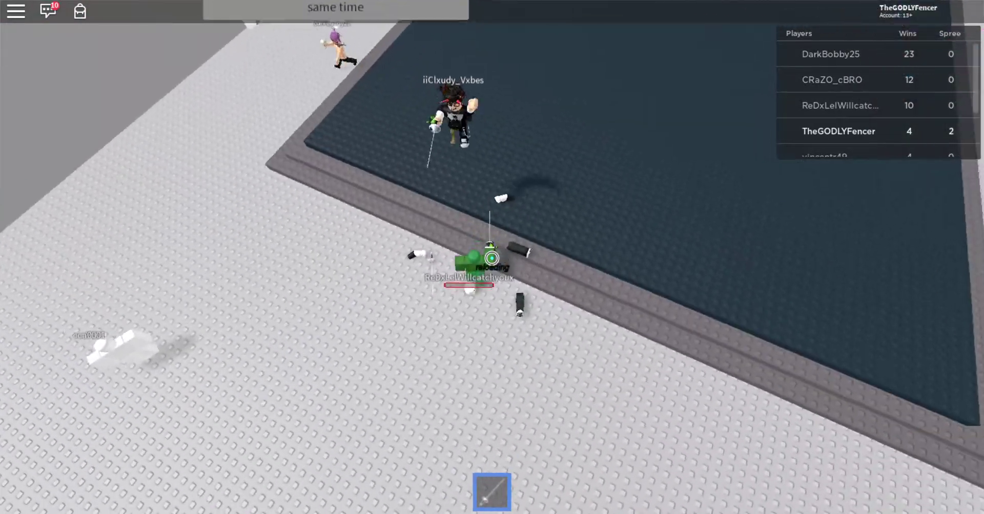
left_click(491, 258)
key("Left")
key("Left")
key("Left")
key("Left")
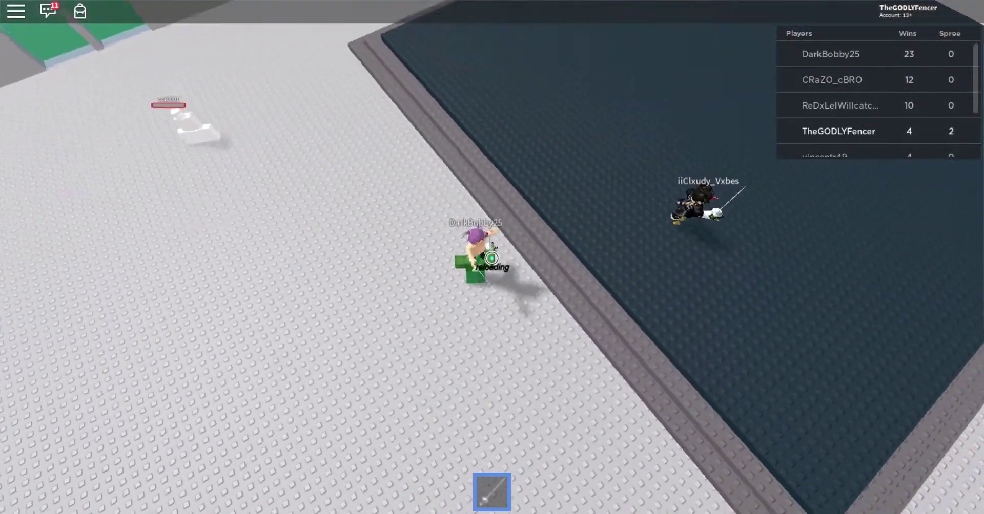
key("Right")
key("Right")
left_click(491, 258)
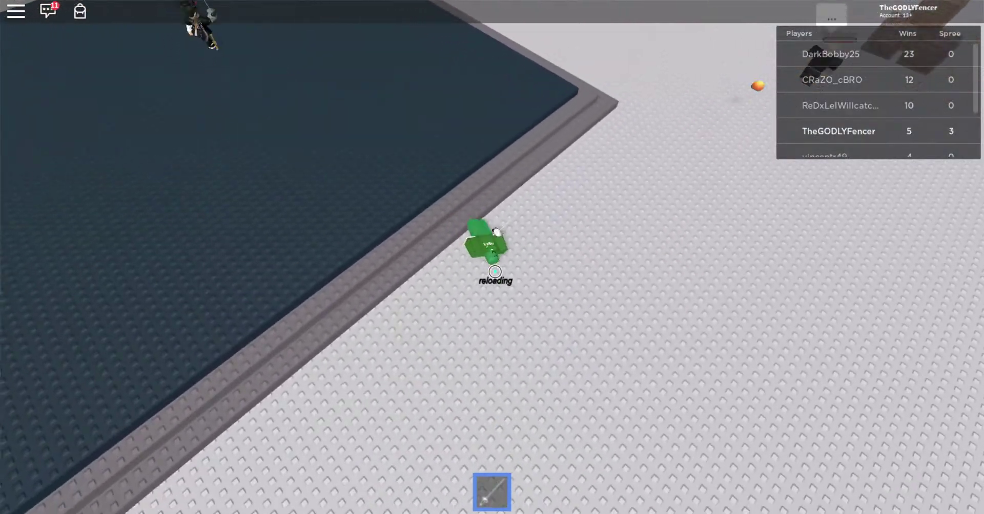
scroll(495, 271, "up", 3)
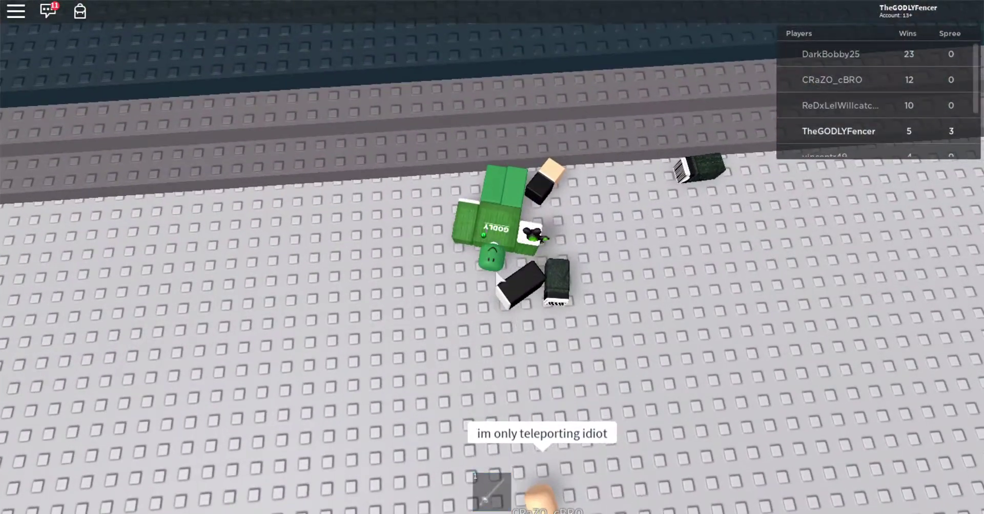
- Re-equip the sword and walk across the mat to its lower-right edge
key("1")
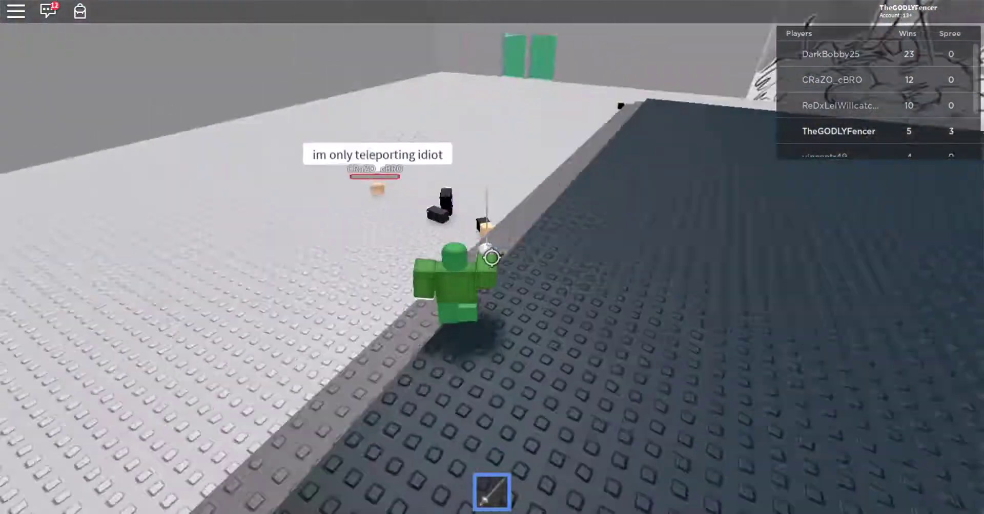
key("Right")
key("Right")
scroll(491, 258, "down", 3)
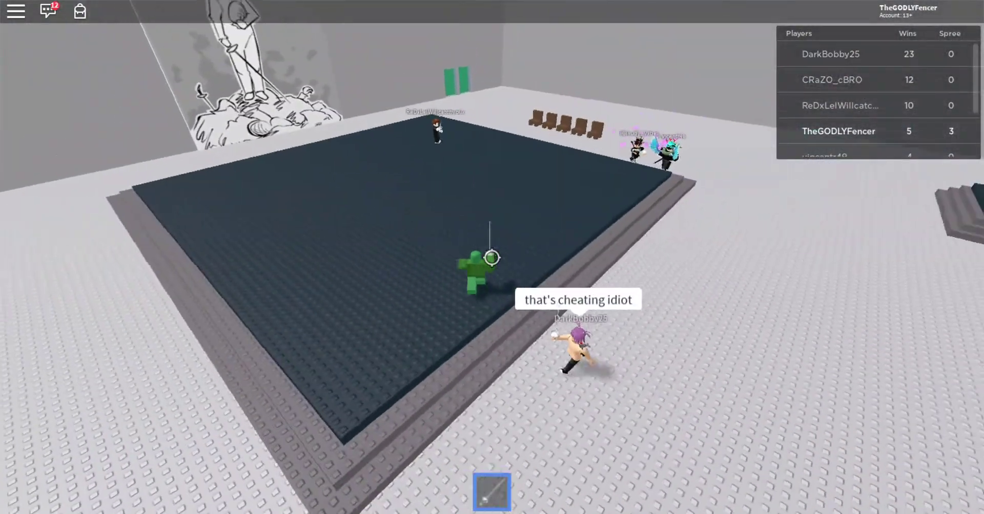
key("Left")
key("Left")
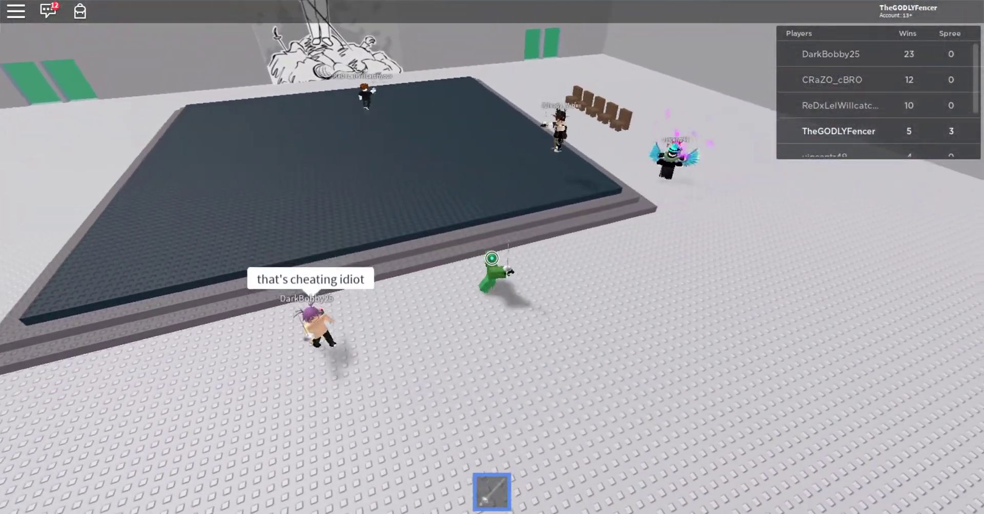
key("w")
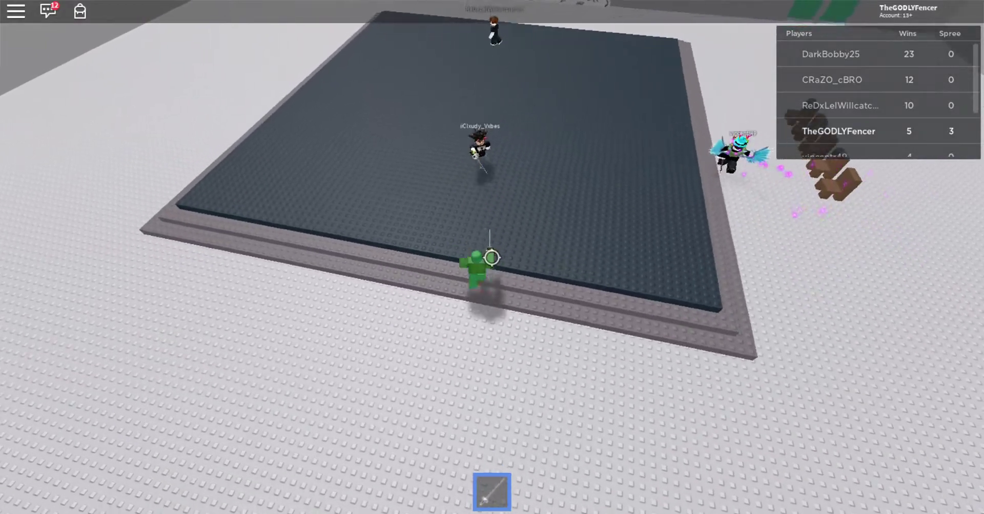
scroll(491, 257, "up", 3)
key("Left")
key("Left")
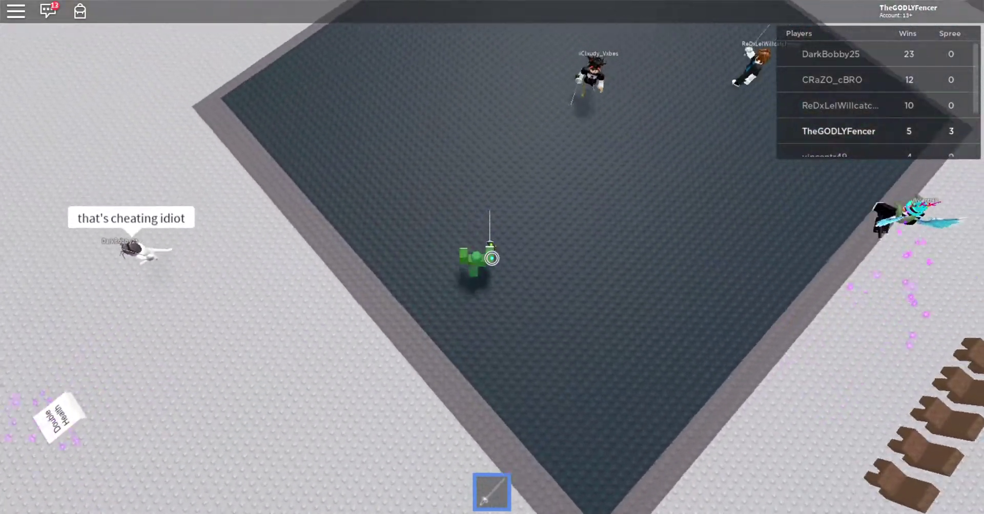
key("s")
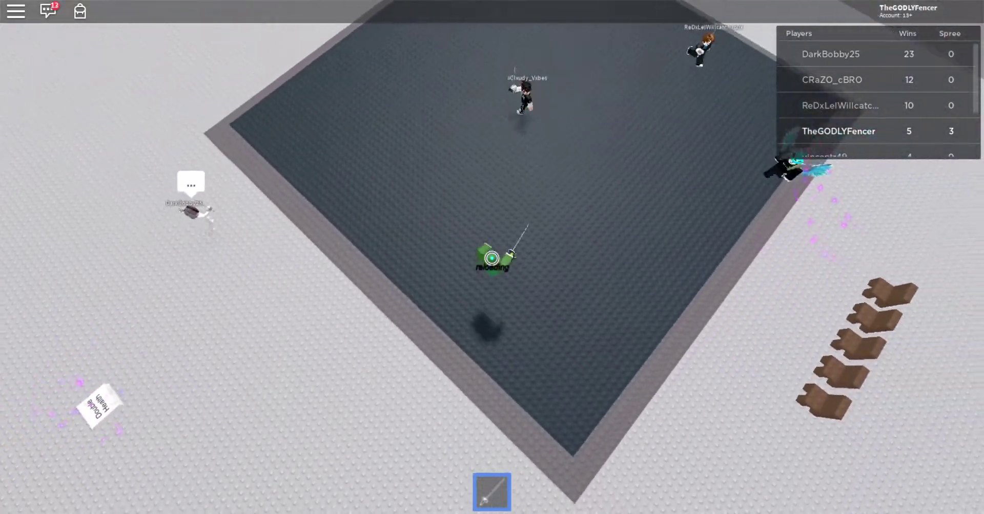
key("d")
key("d")
- Draw the sword and strike the nearby opponent to score the sixth win
key("Left")
key("Left")
key("1")
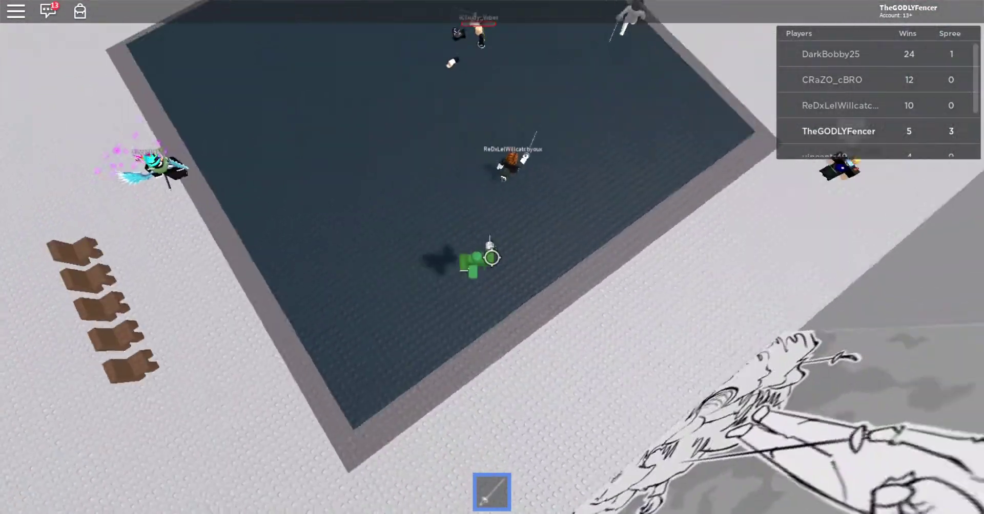
left_click(490, 258)
key("s")
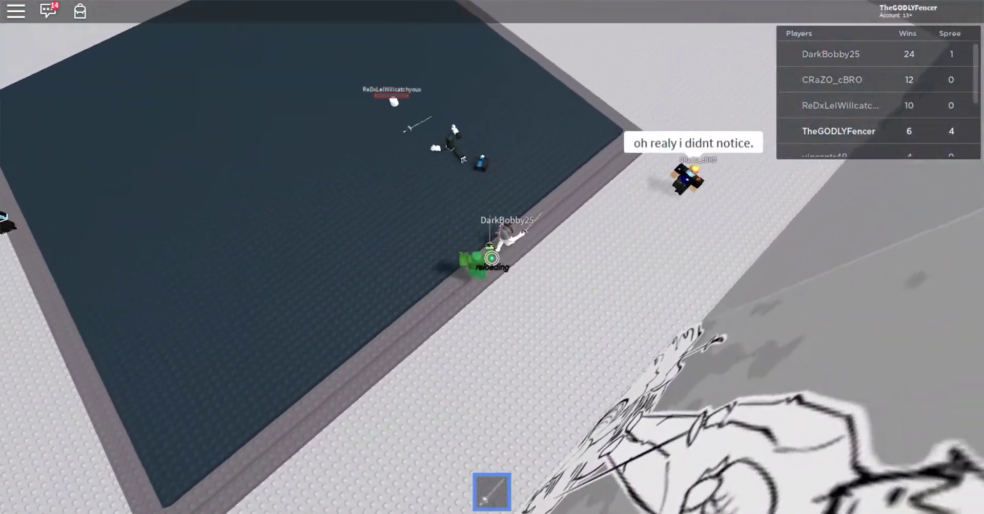
left_click(490, 259)
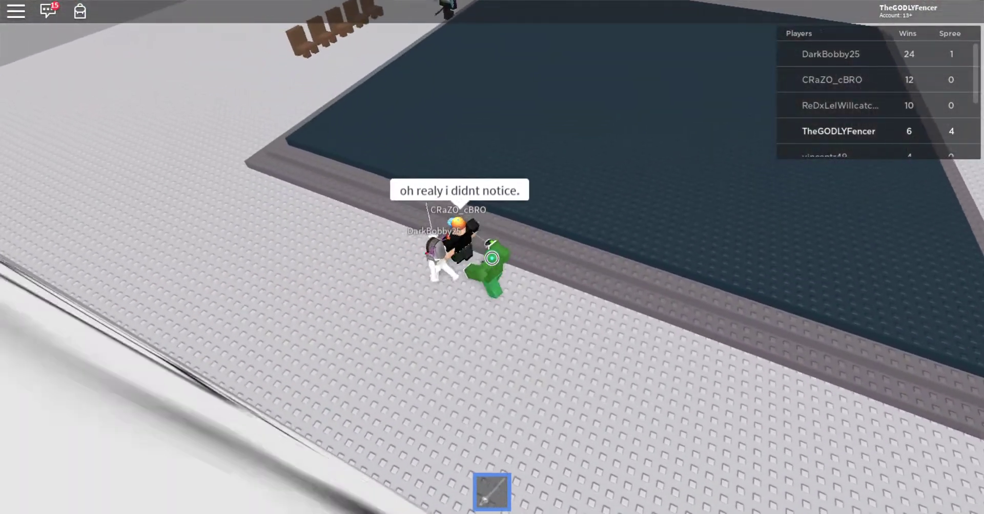
left_click(490, 258)
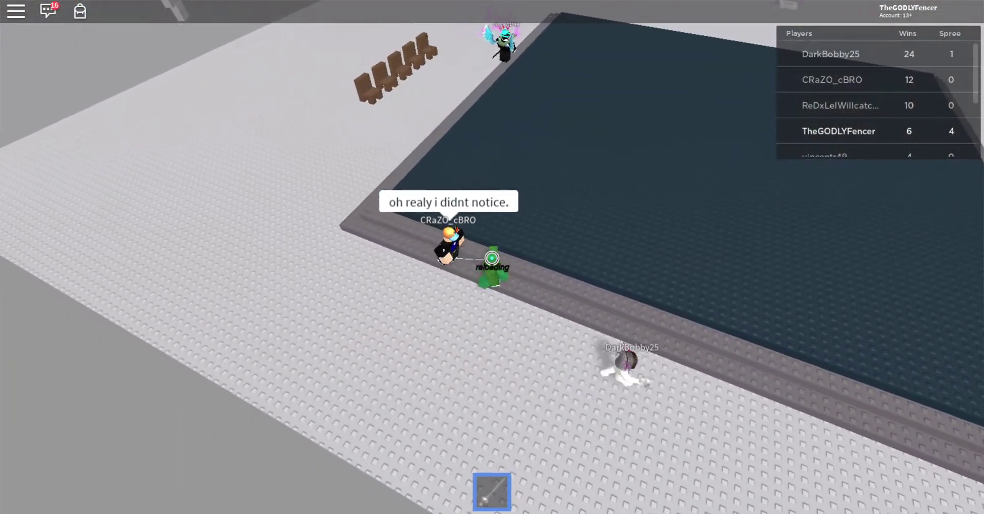
- Walk along the mat edge, equip the sword and strike the opponent for a win
key("w")
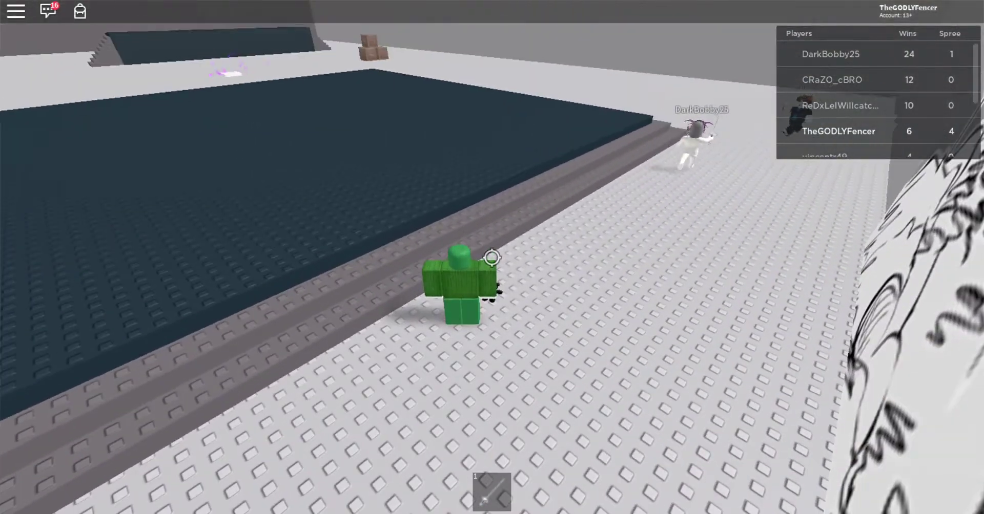
scroll(490, 258, "up", 5)
scroll(491, 254, "down", 3)
scroll(491, 254, "down", 3)
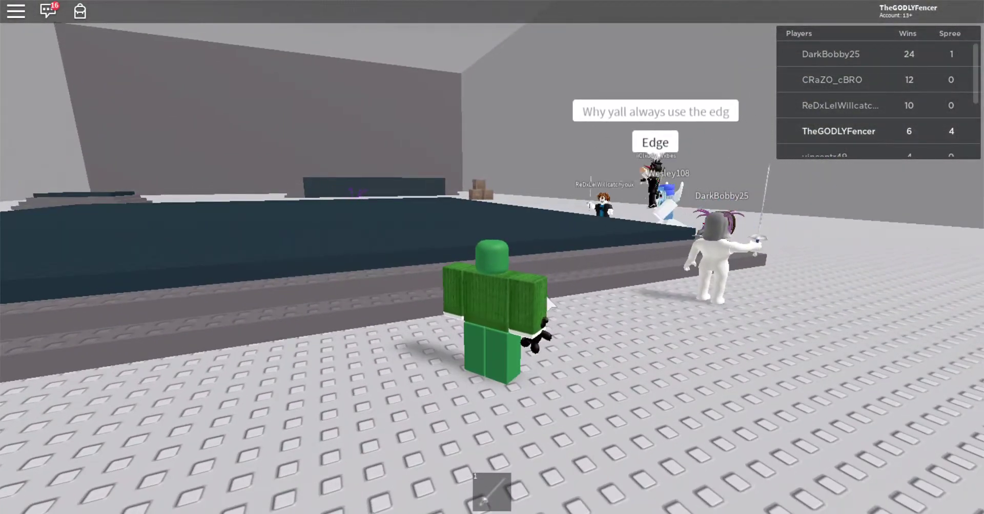
scroll(539, 257, "down", 3)
key("1")
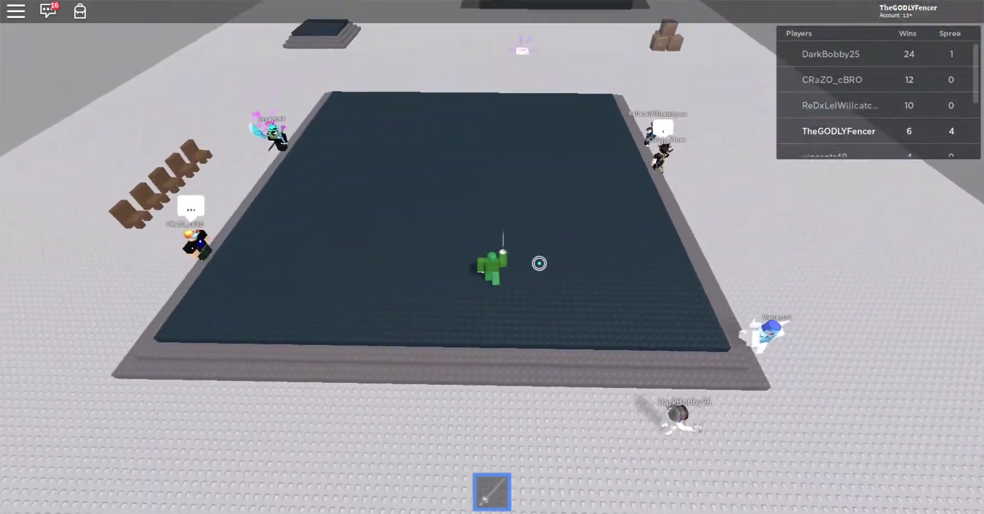
scroll(539, 264, "up", 5)
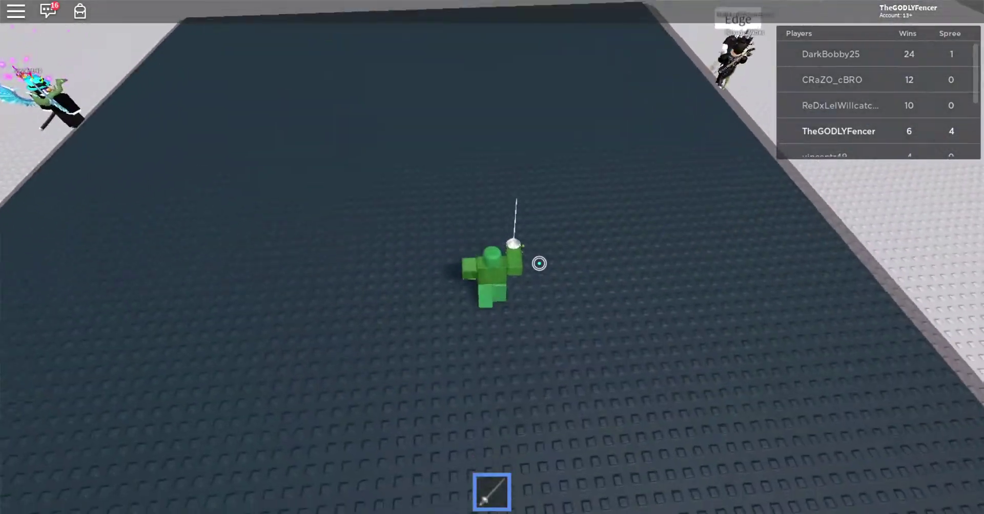
scroll(492, 255, "down", 2)
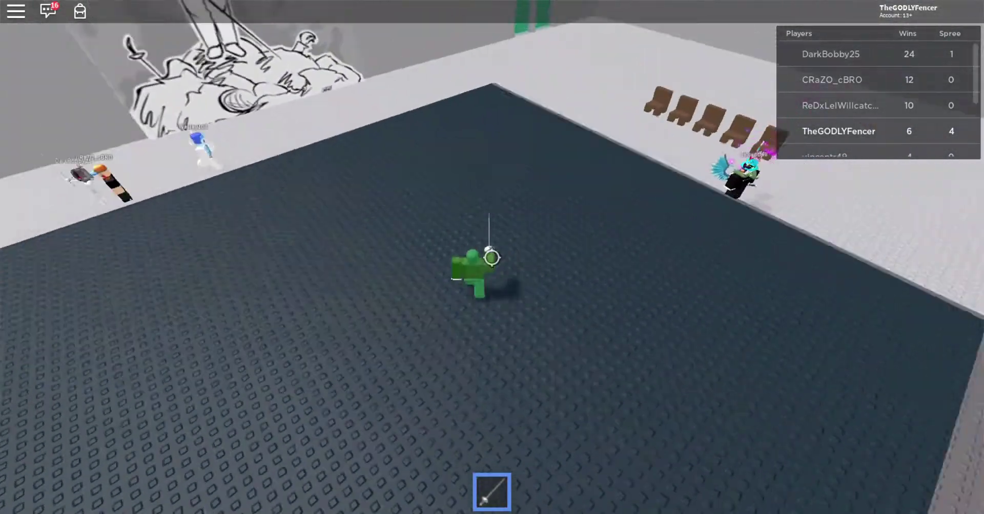
scroll(491, 258, "down", 1)
scroll(491, 257, "down", 2)
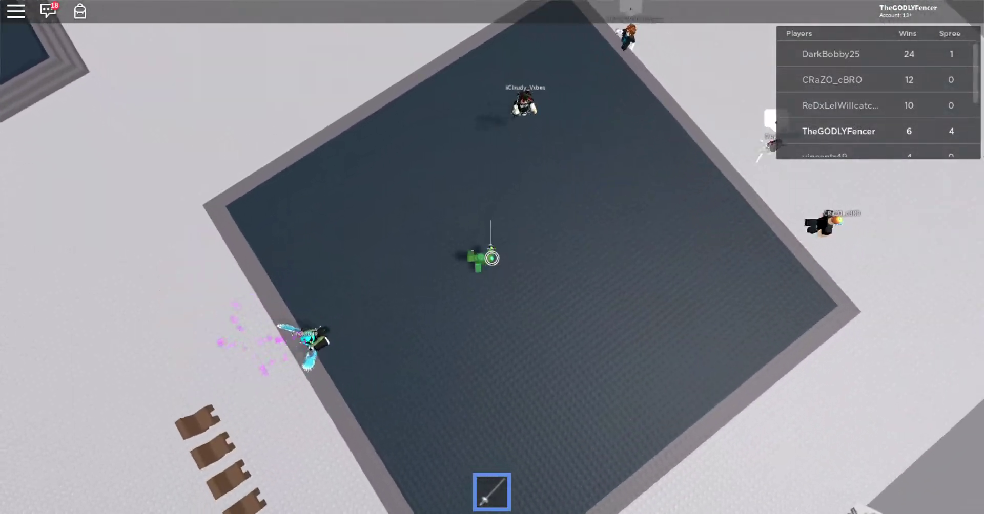
scroll(491, 258, "up", 5)
scroll(491, 257, "down", 2)
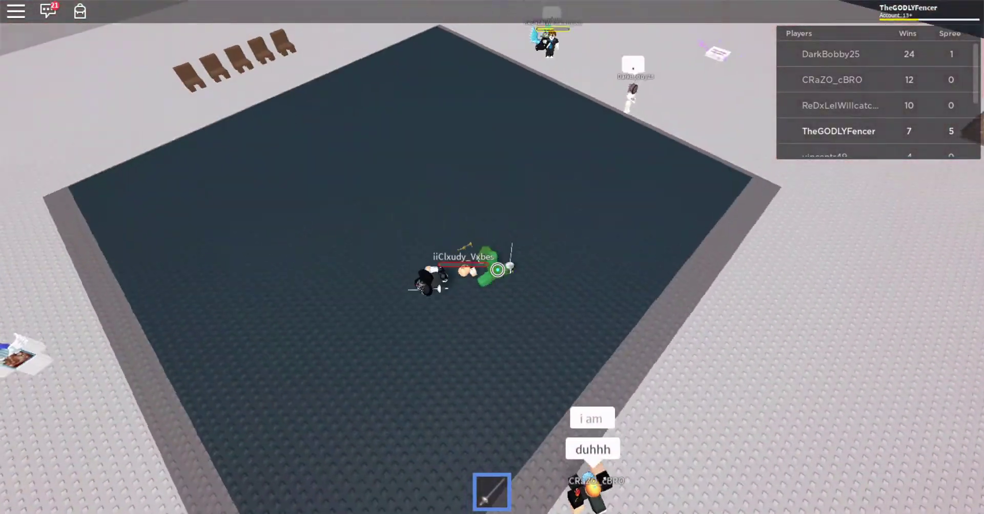
left_click(492, 265)
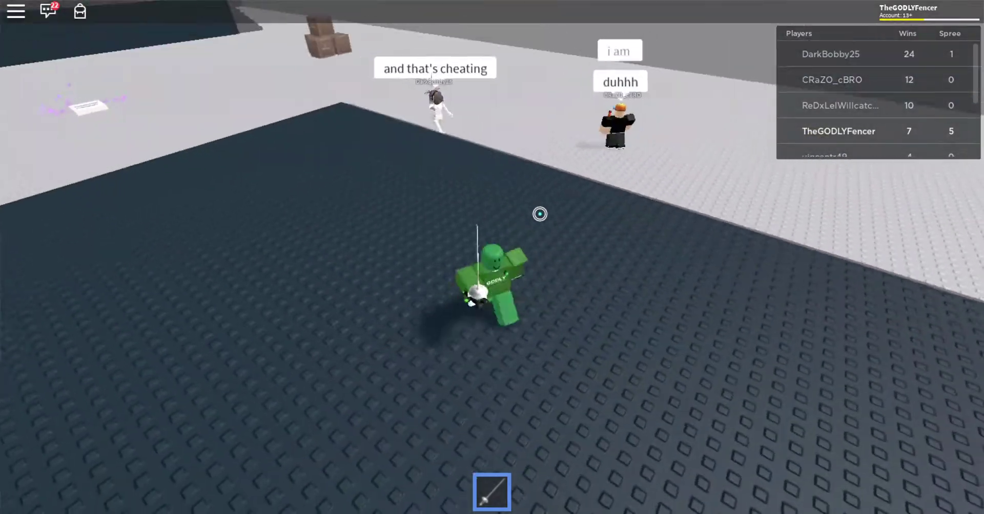
scroll(539, 185, "down", 3)
scroll(539, 213, "up", 5)
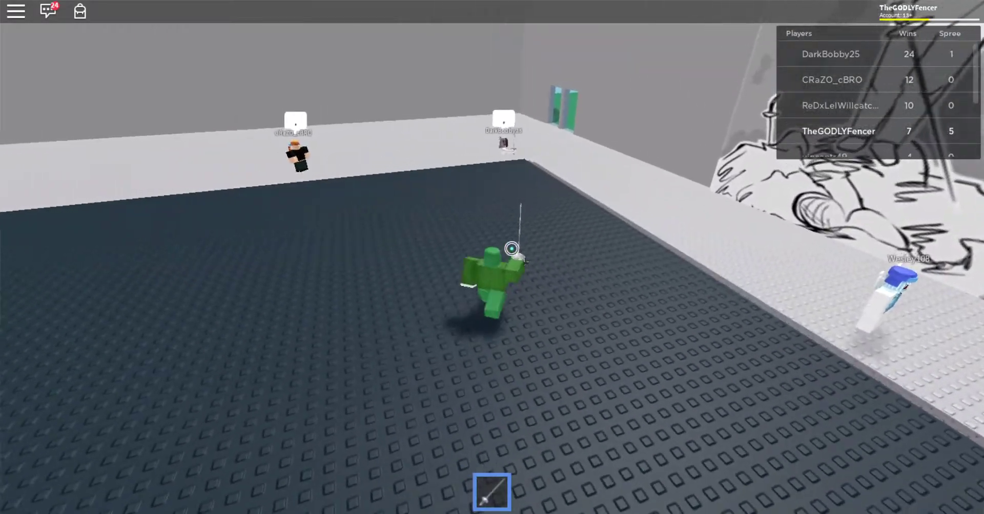
scroll(491, 257, "down", 4)
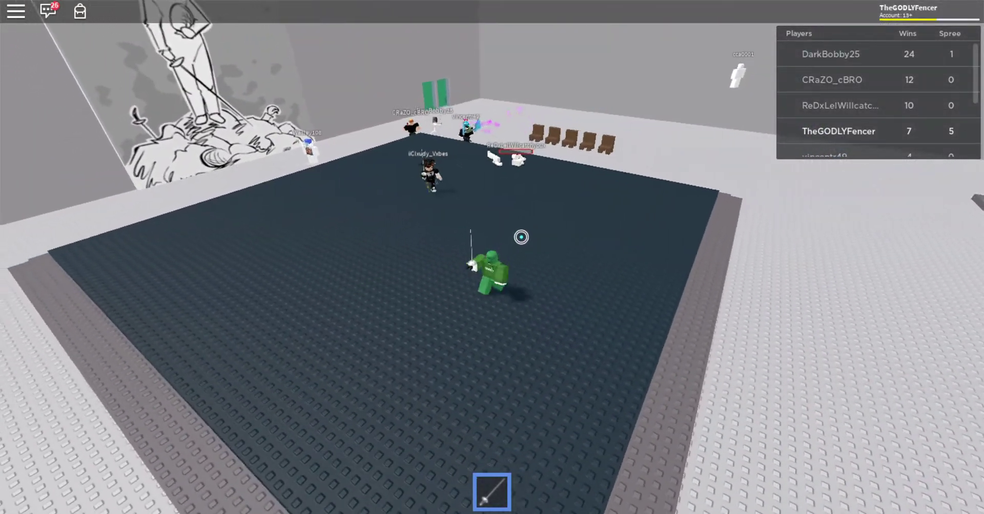
- Tilt the view down, move toward the mat's lower edge and swing twice at the opponent
key("shift")
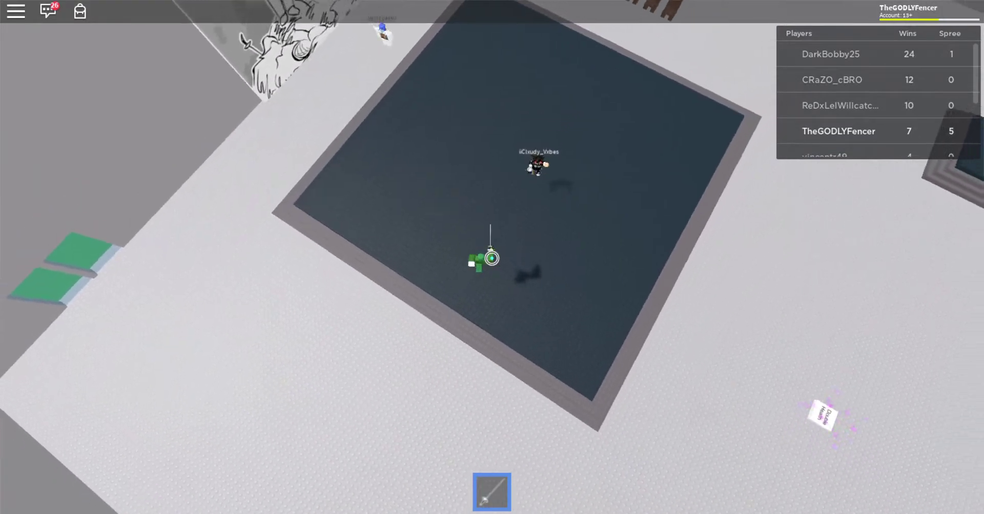
key("s")
left_click(490, 258)
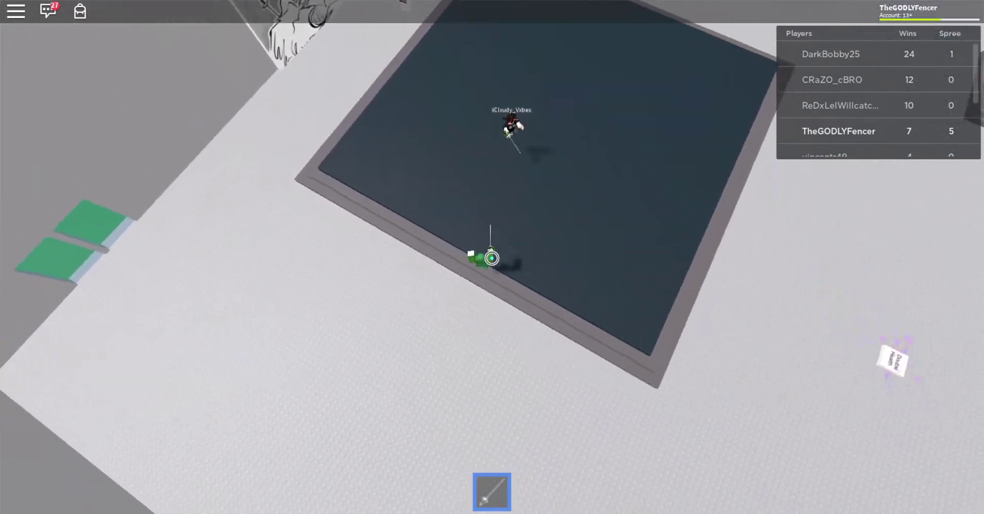
left_click(490, 258)
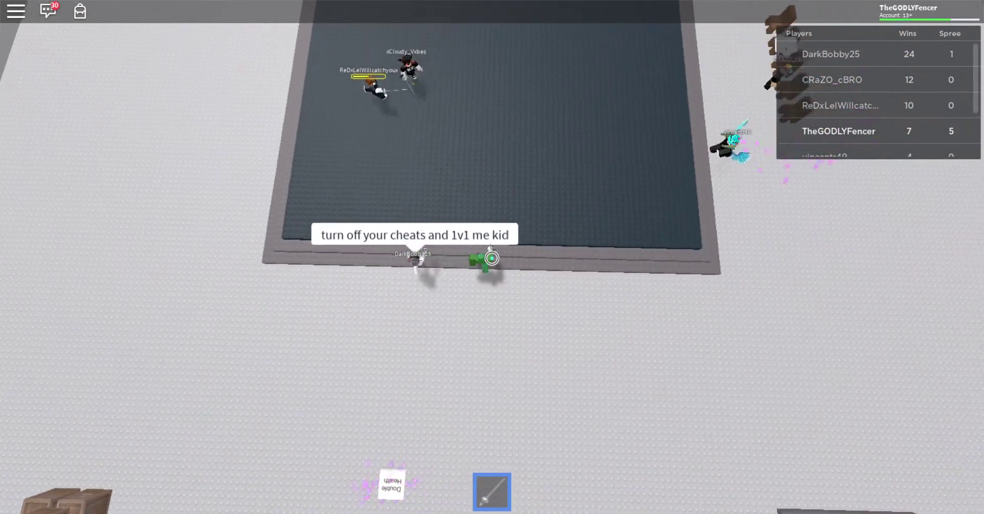
scroll(491, 258, "up", 5)
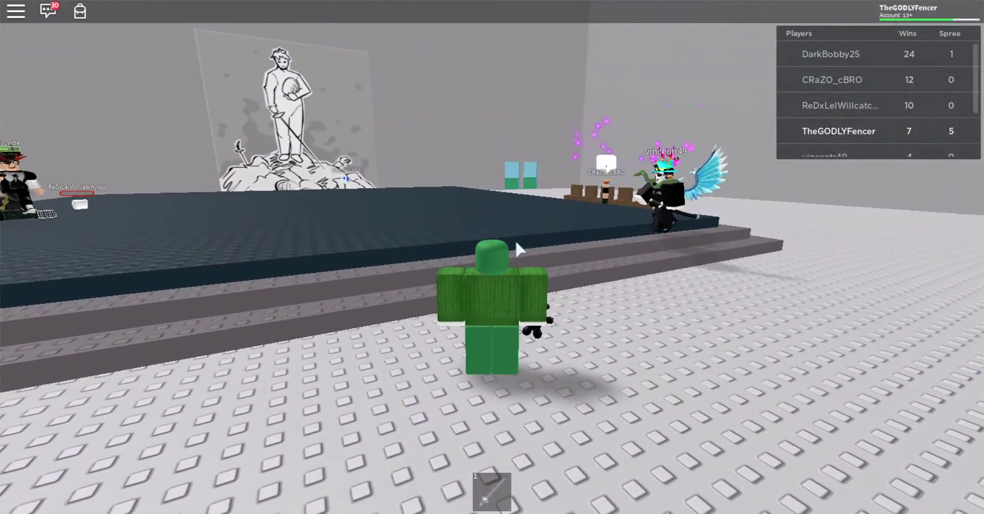
- Walk toward the mat, toggling the sword away and back on
key("w")
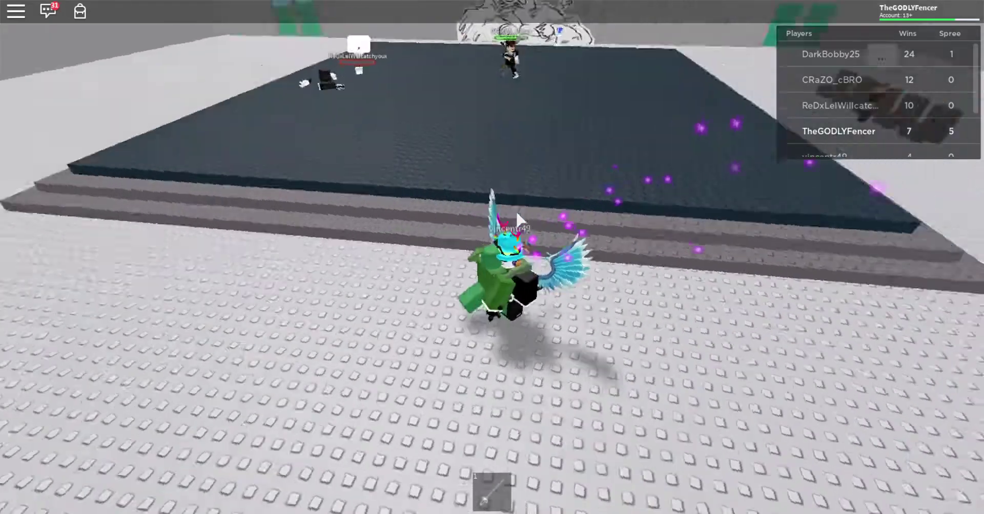
key("1")
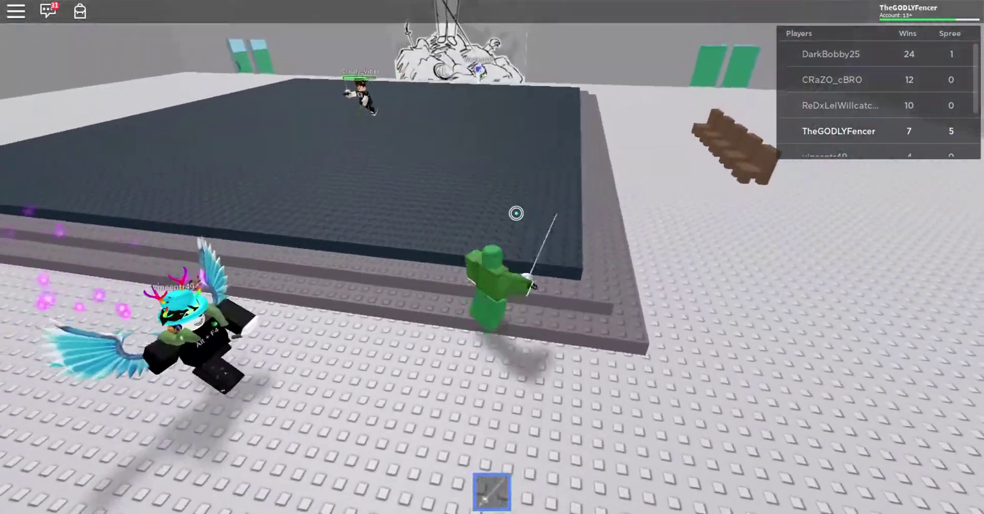
key("1")
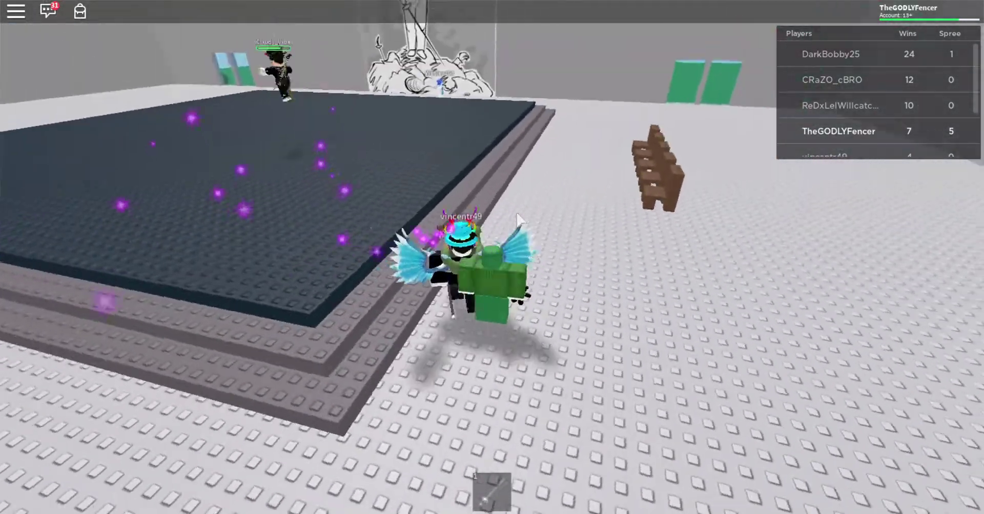
key("w")
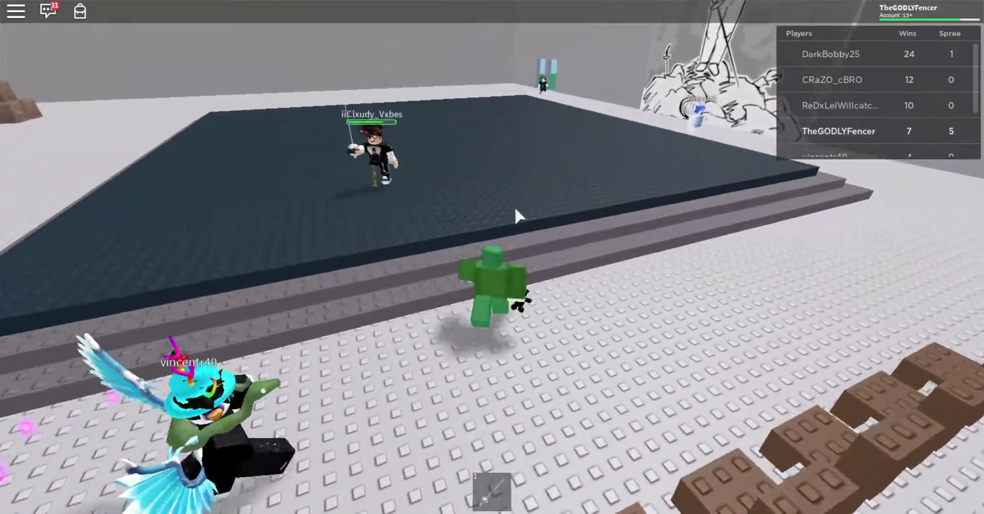
key("1")
- Step onto the dark mat and strike an opponent for the eighth win
key("w")
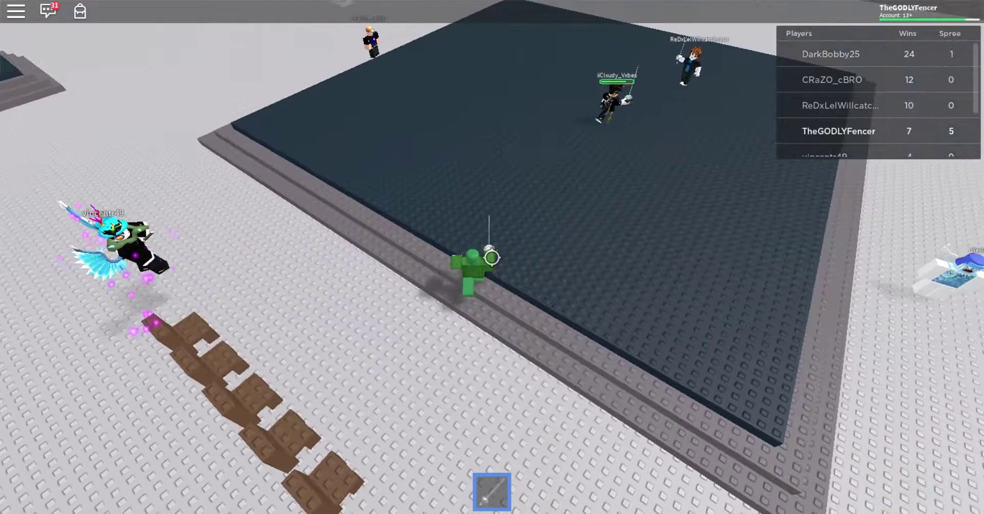
key("w")
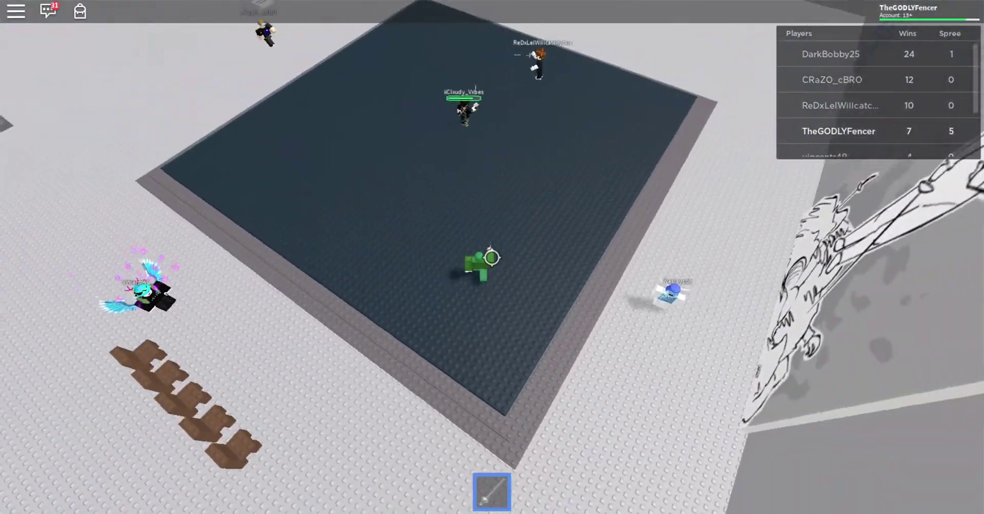
left_click(491, 257)
key("w")
left_click(491, 258)
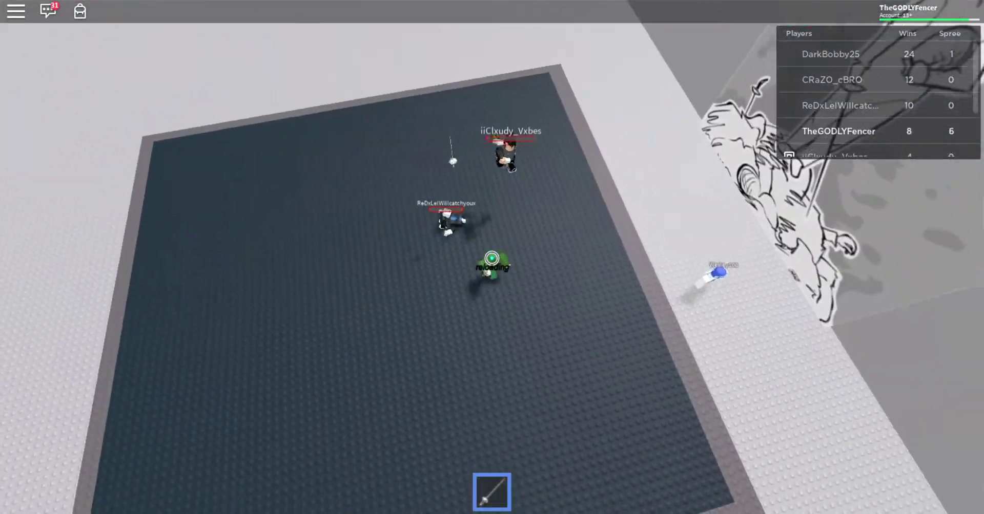
key("w")
key("1")
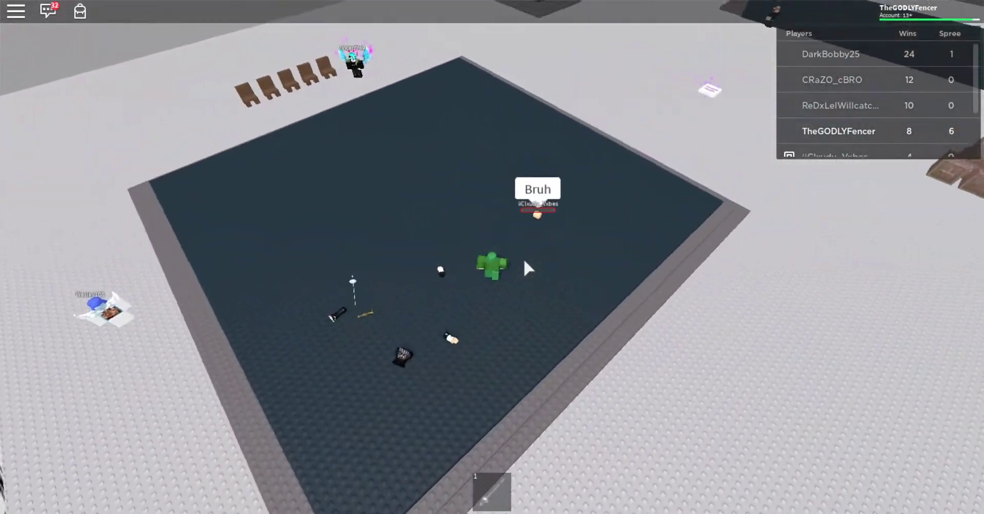
scroll(524, 267, "up", 5)
- Cross the mat, equip the sword and lunge at an opponent for the ninth win
key("a")
key("a")
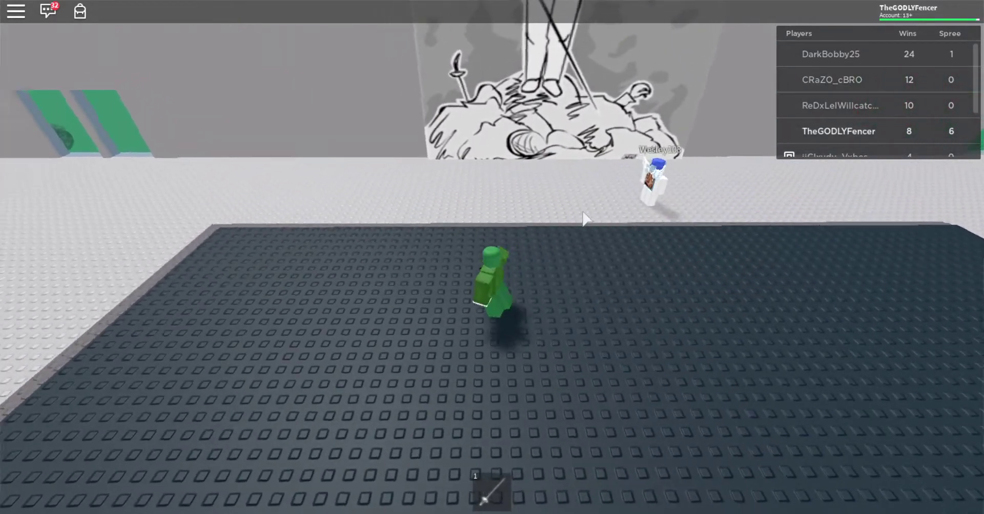
key("a")
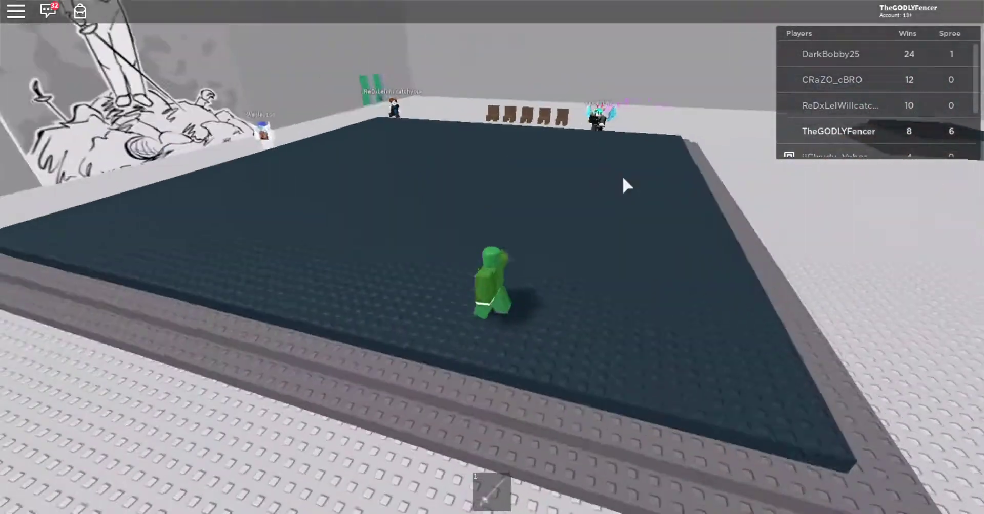
key("1")
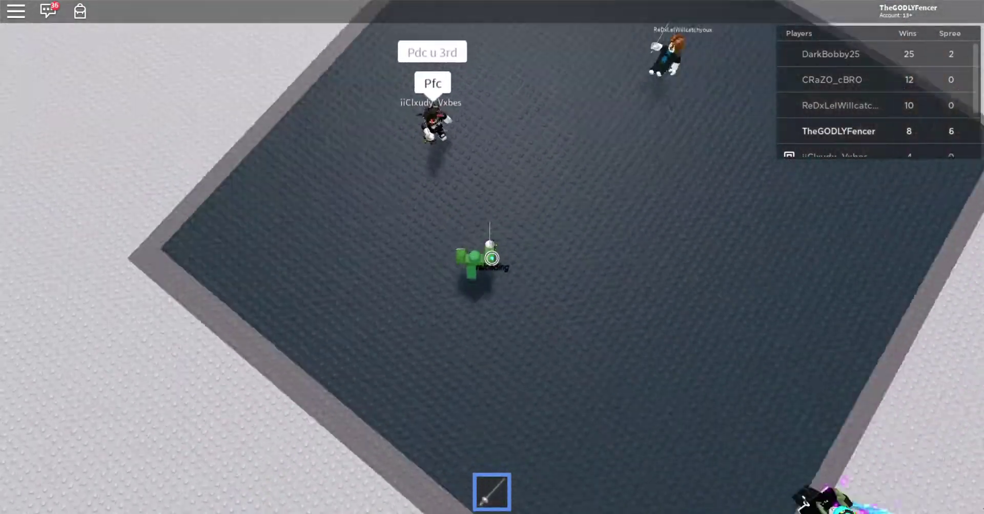
left_click(491, 257)
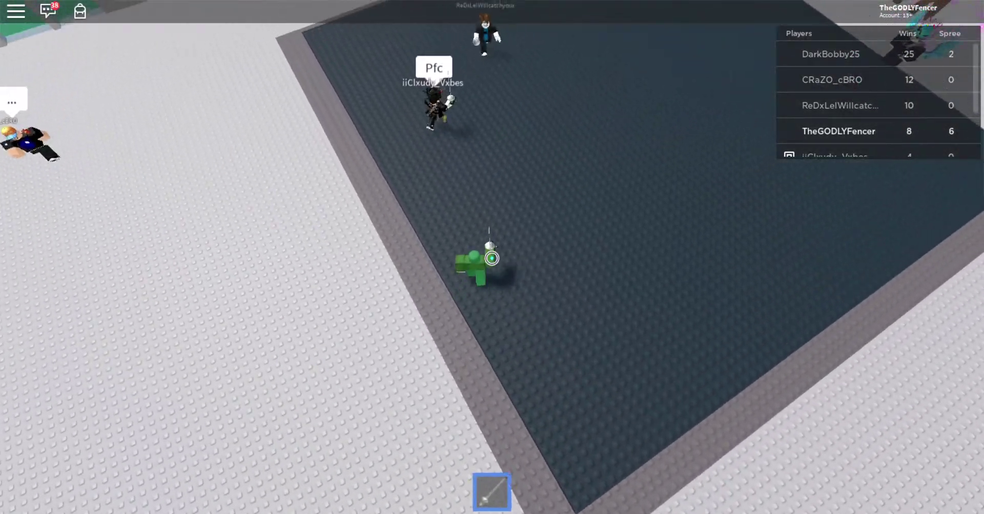
key("w")
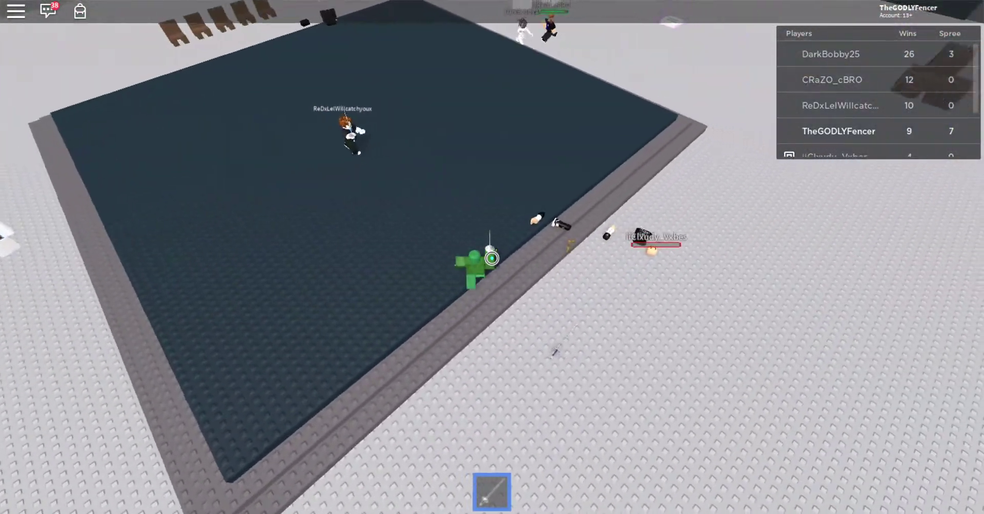
scroll(491, 258, "up", 5)
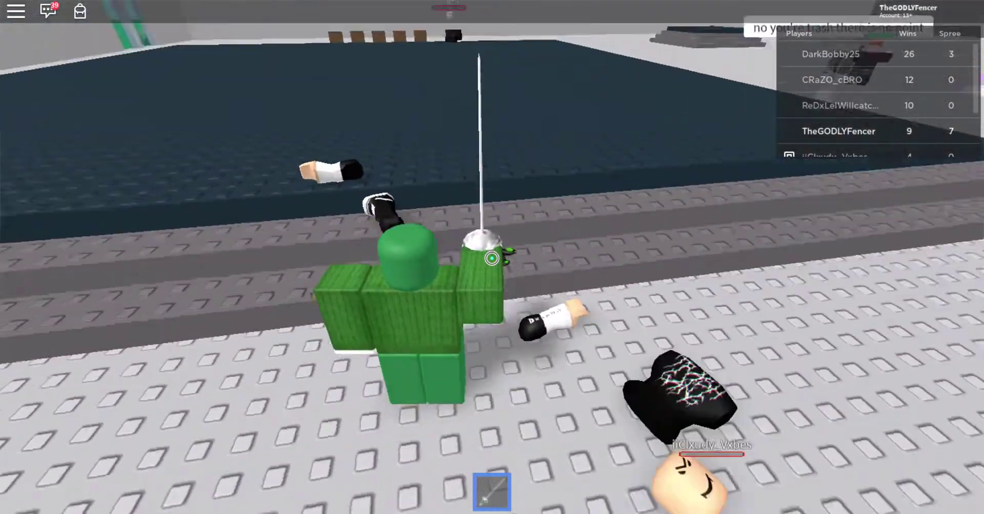
scroll(491, 258, "up", 3)
scroll(490, 258, "down", 5)
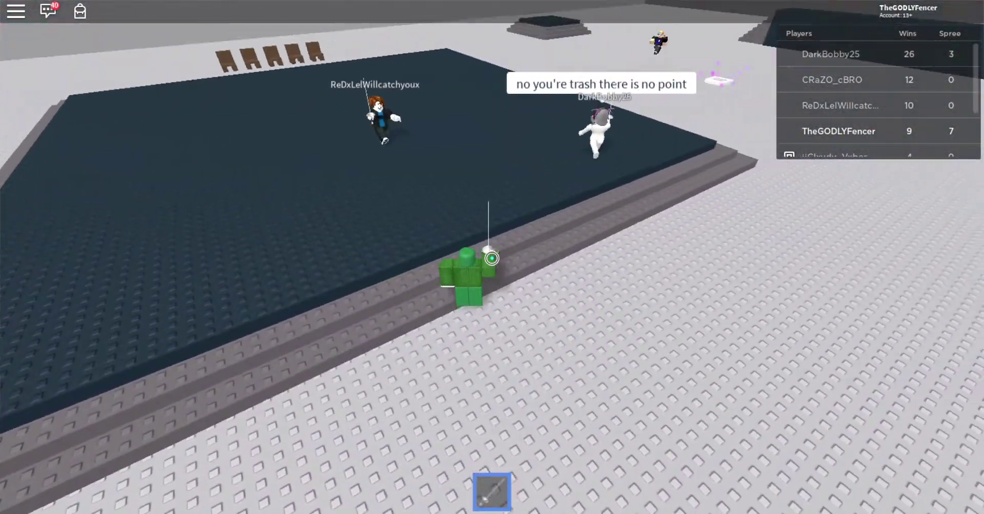
scroll(490, 257, "up", 2)
scroll(491, 257, "down", 3)
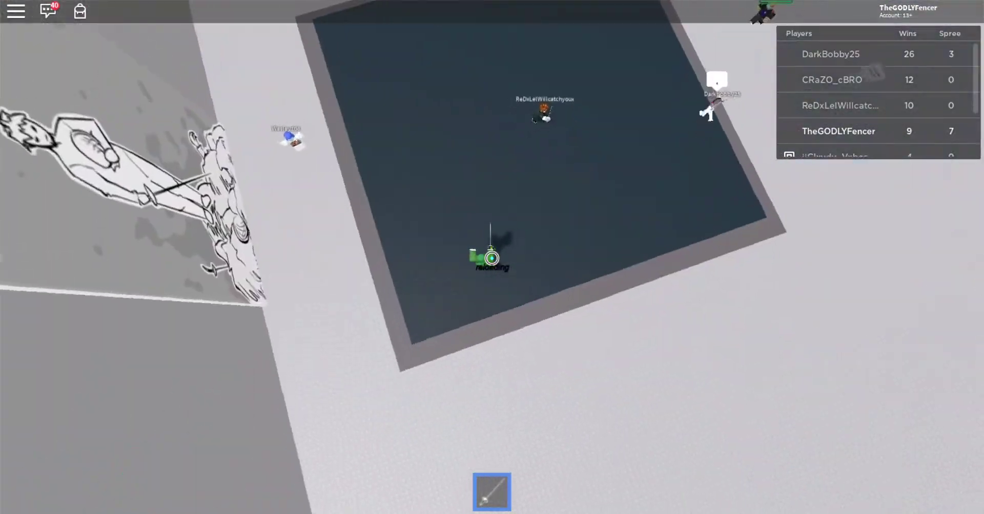
scroll(491, 258, "up", 3)
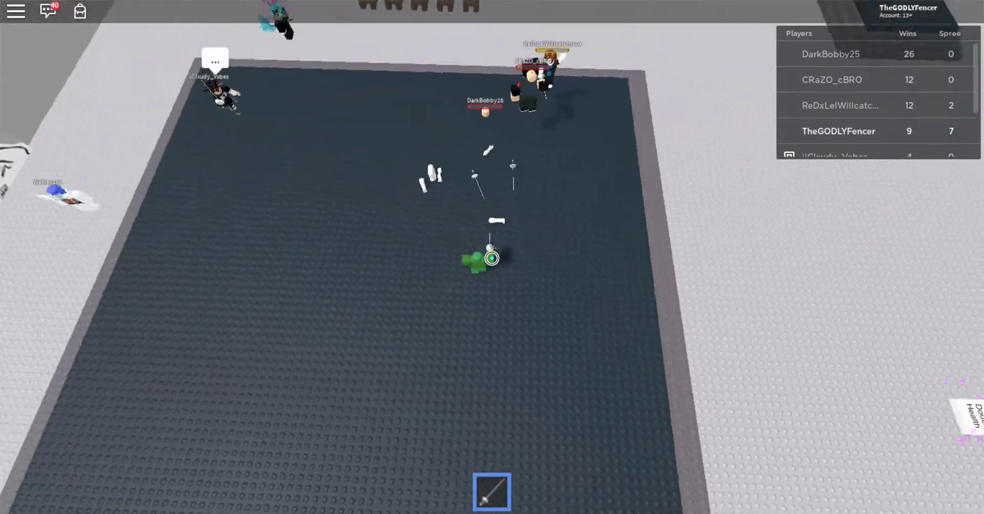
scroll(491, 258, "up", 2)
- Walk to the mat's lower edge and back in, striking at an approaching opponent
key("s")
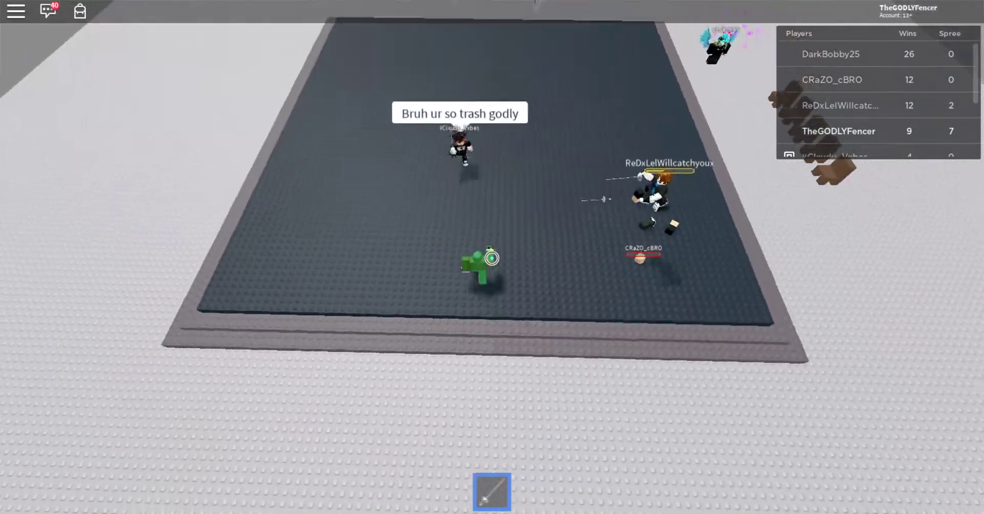
key("s")
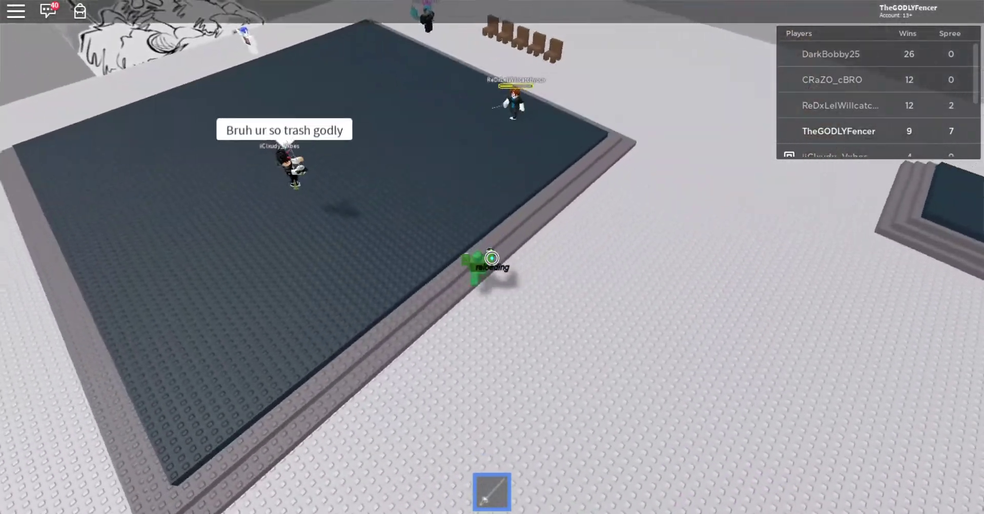
key("w")
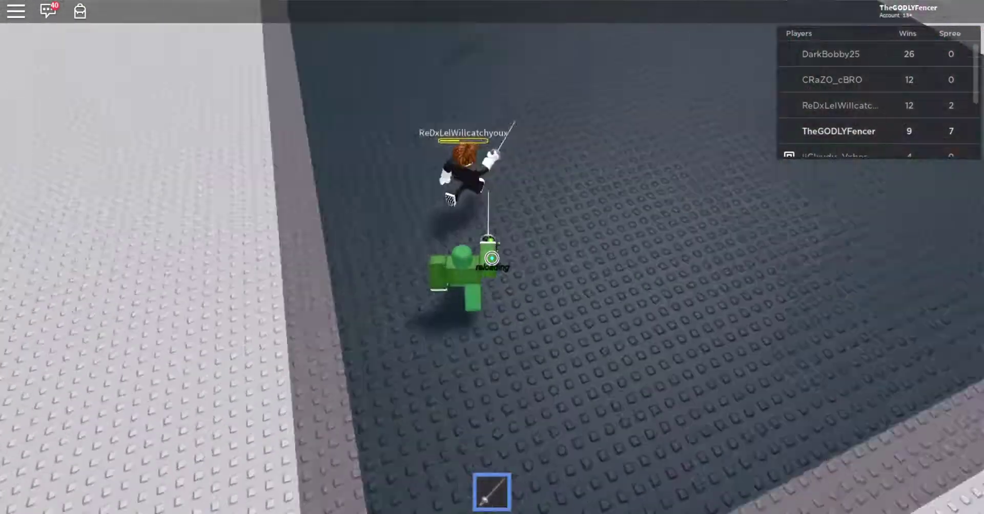
left_click(491, 258)
scroll(491, 258, "down", 5)
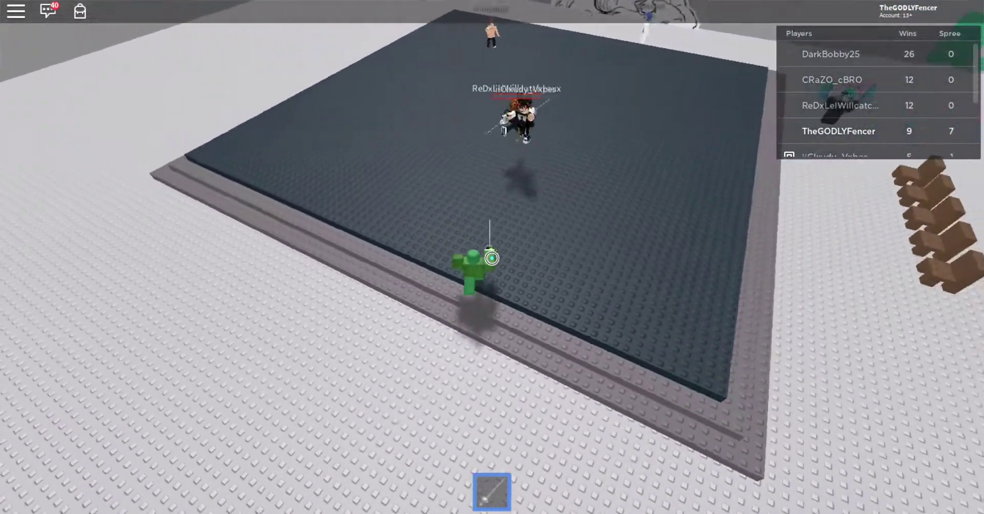
scroll(491, 257, "up", 3)
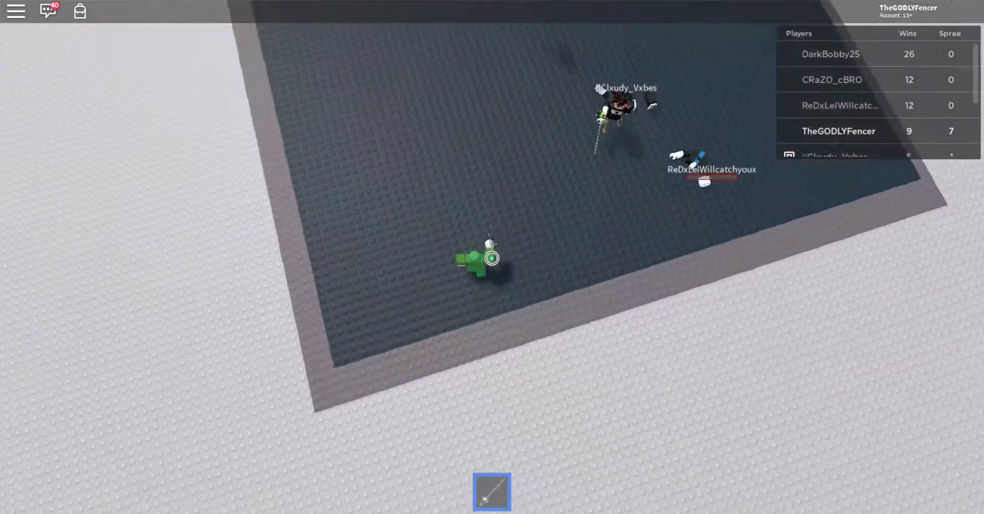
- Return to the dark mat and strike the nearby opponent for the tenth win
key("w")
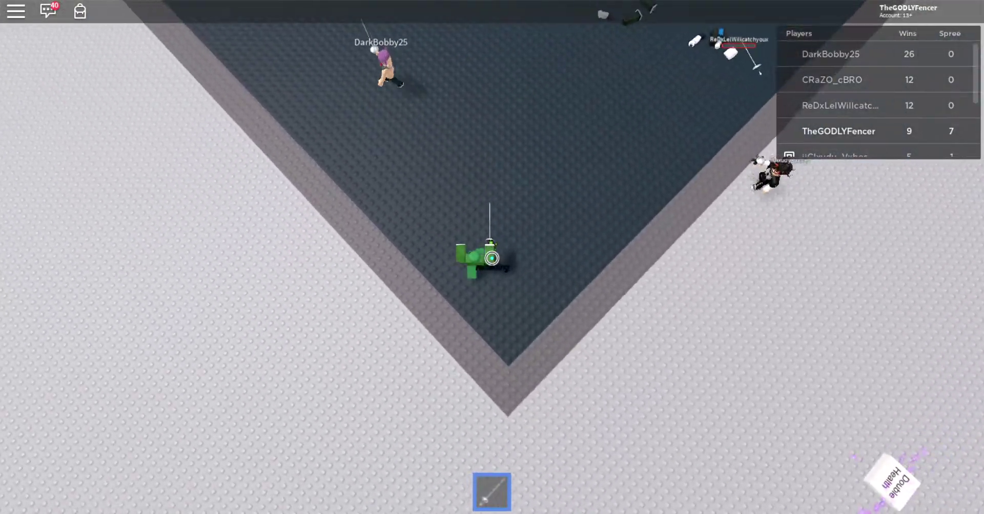
key("s")
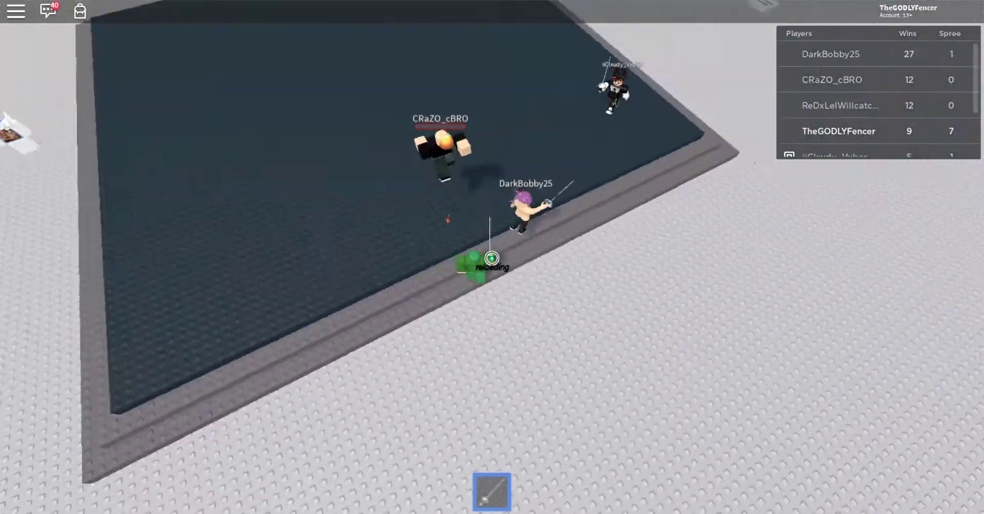
scroll(491, 258, "up", 3)
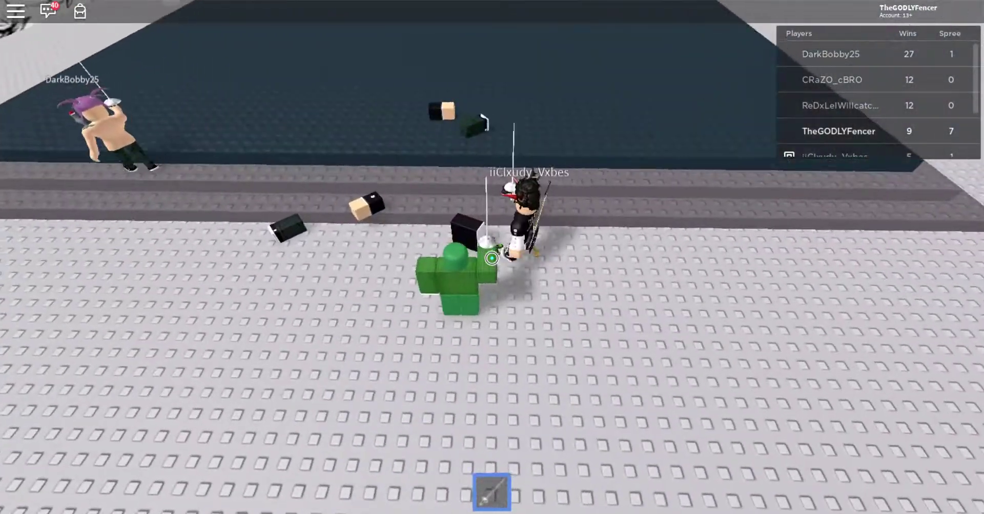
key("w")
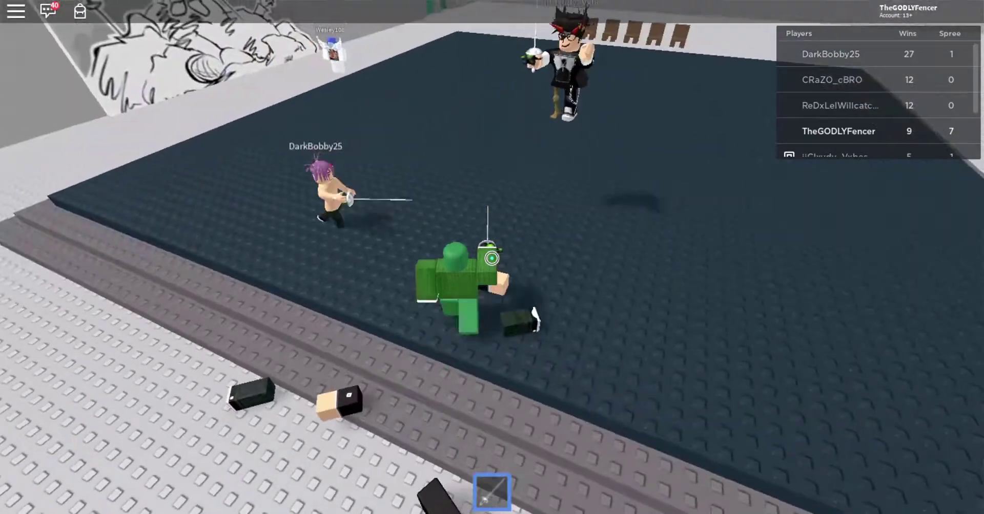
scroll(491, 258, "down", 5)
scroll(491, 258, "up", 3)
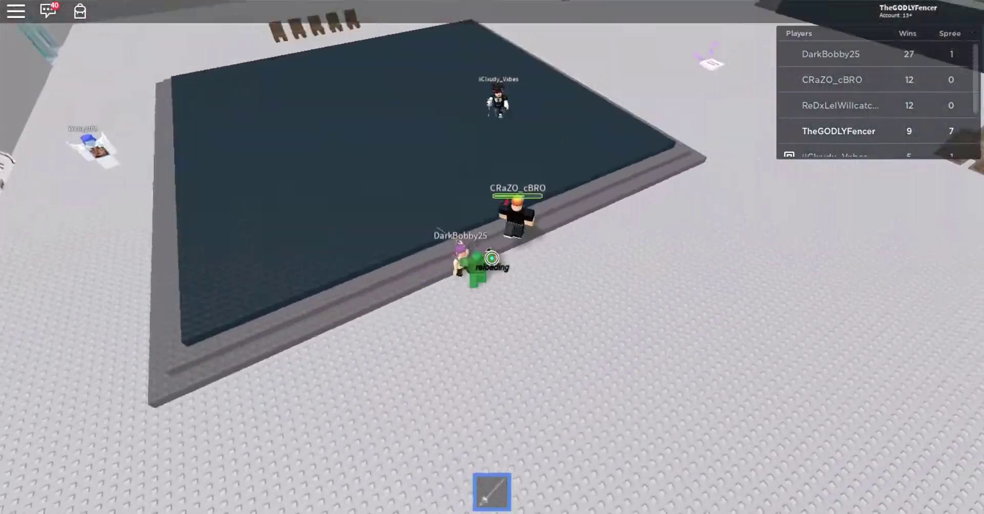
key("Left")
key("w")
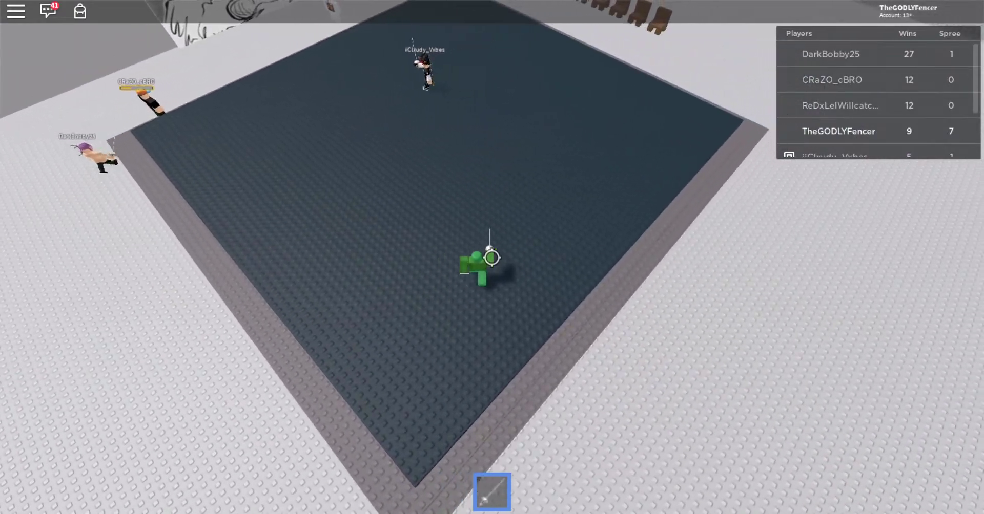
key("Left")
key("Left")
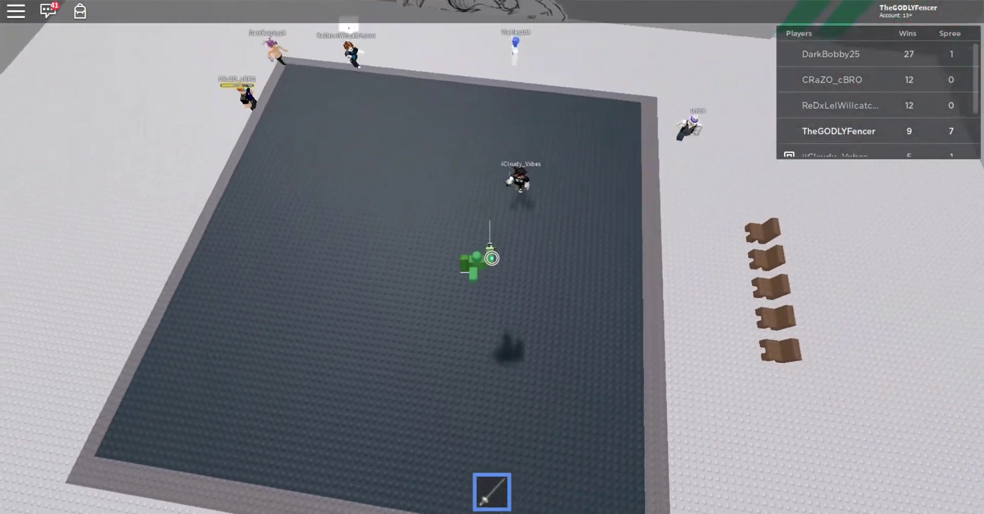
left_click(491, 257)
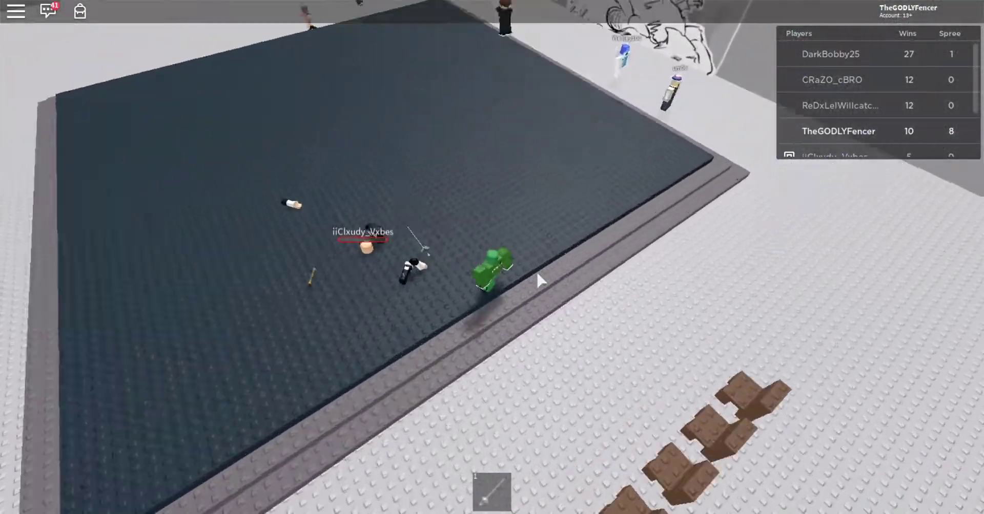
scroll(536, 268, "up", 5)
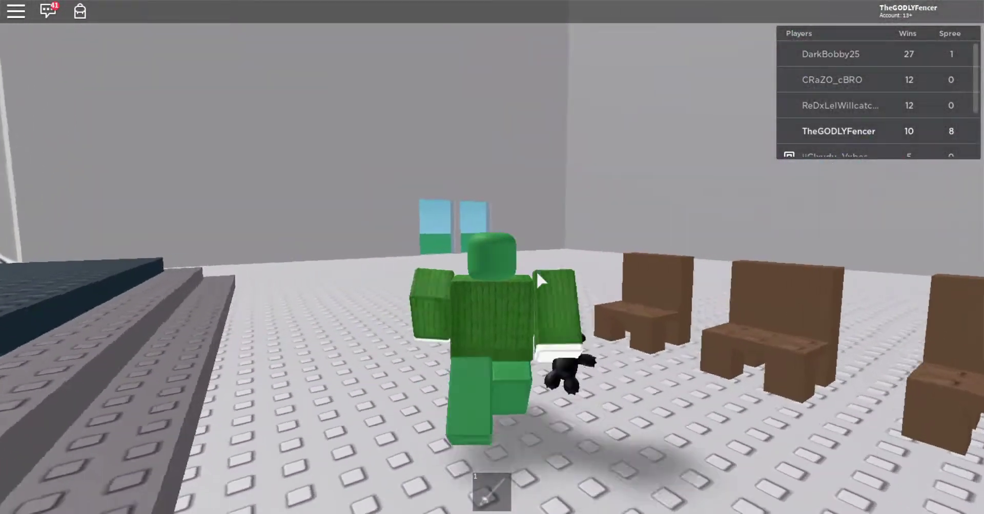
- Walk through the window onto the open grass and perform the /e wave emote
key("Left")
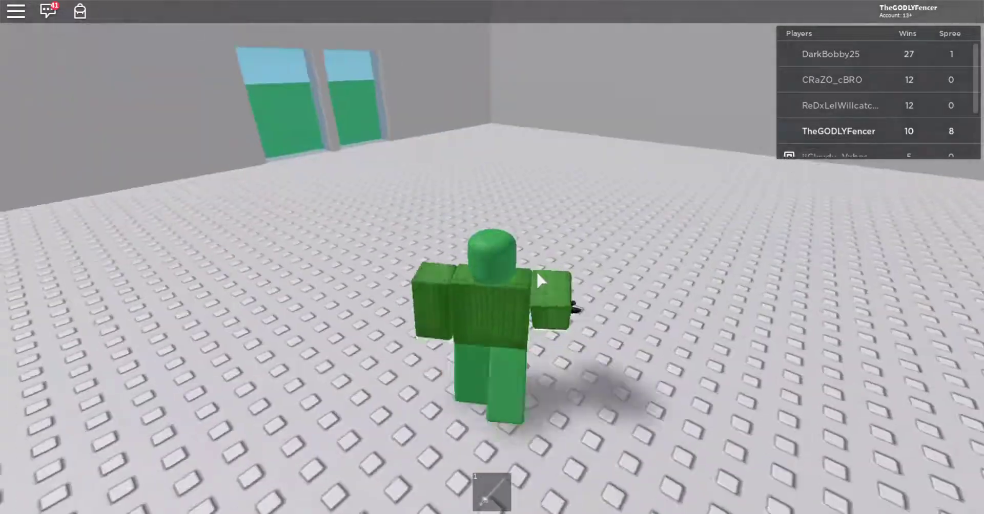
key("Left")
key("1")
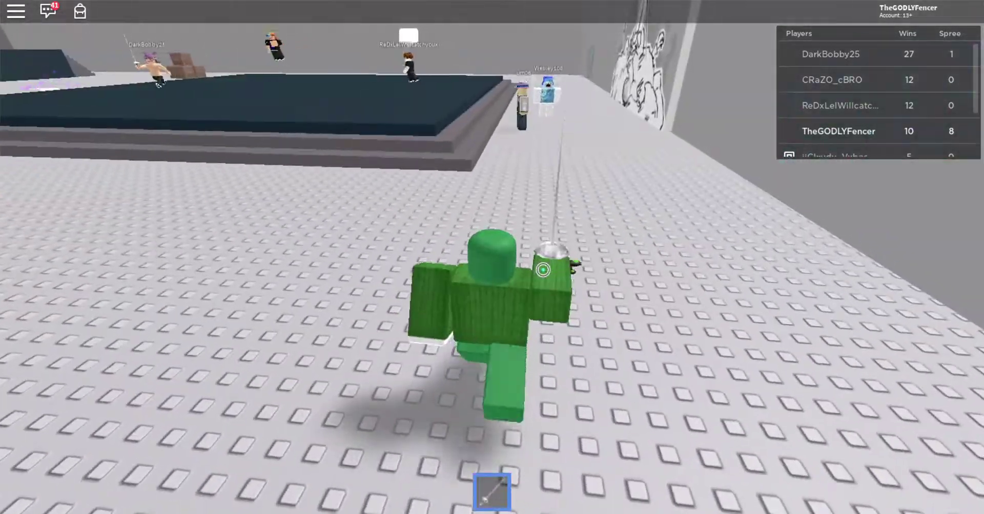
key("Left")
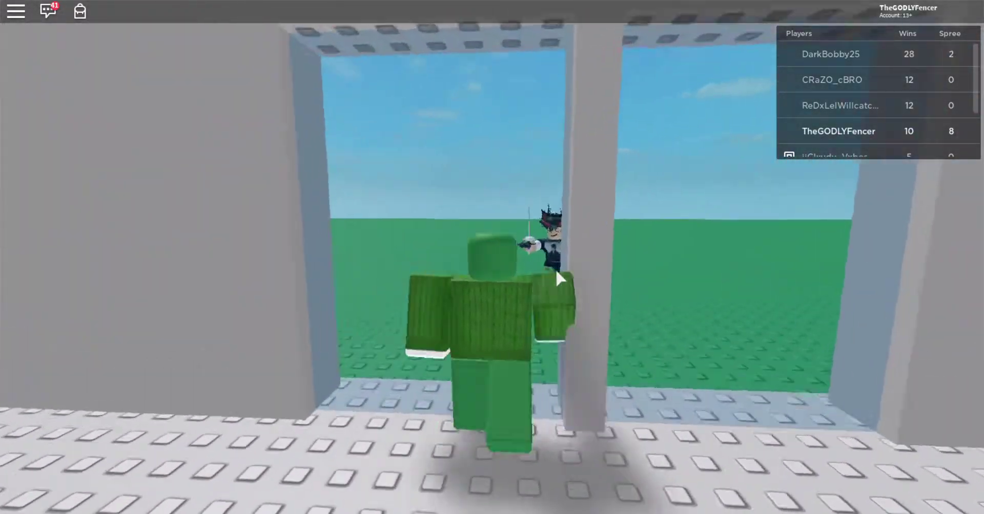
key("Left")
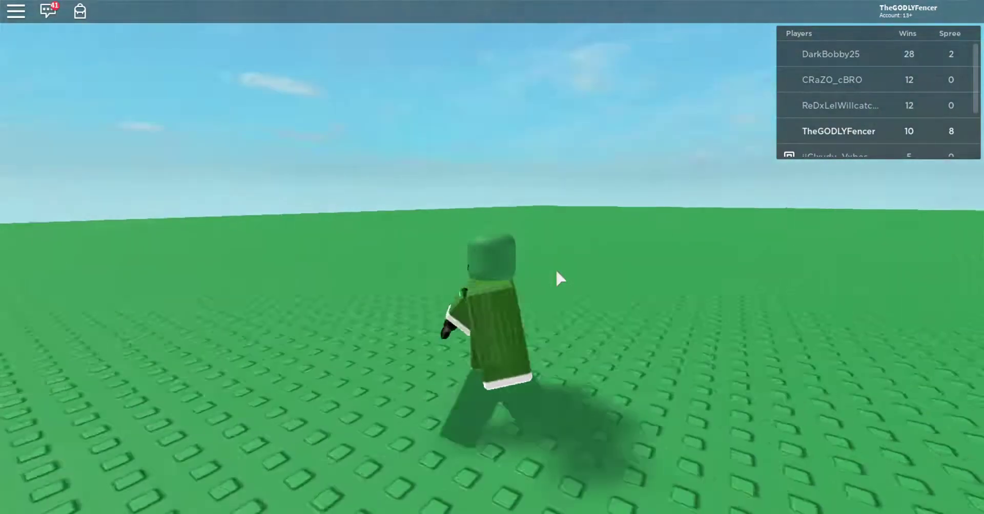
key("Left")
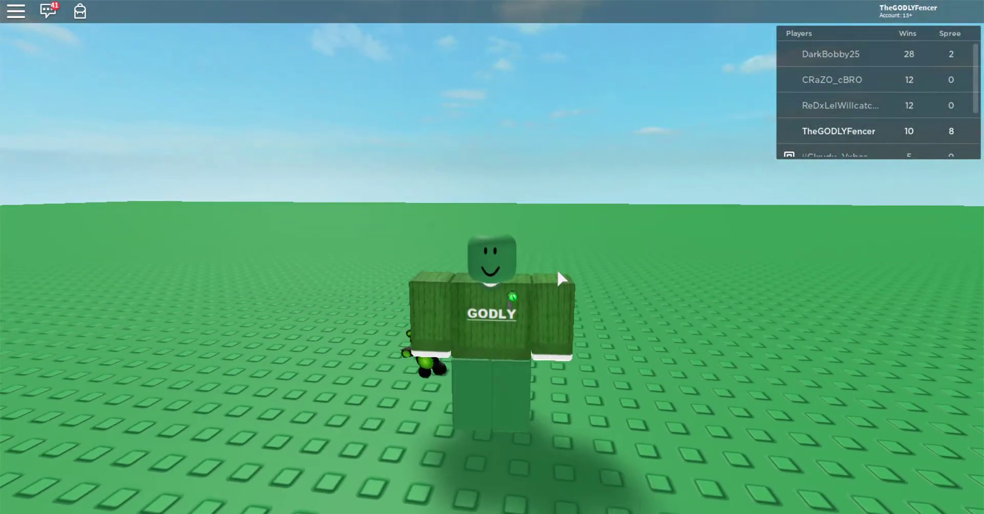
key("slash")
type("e wave")
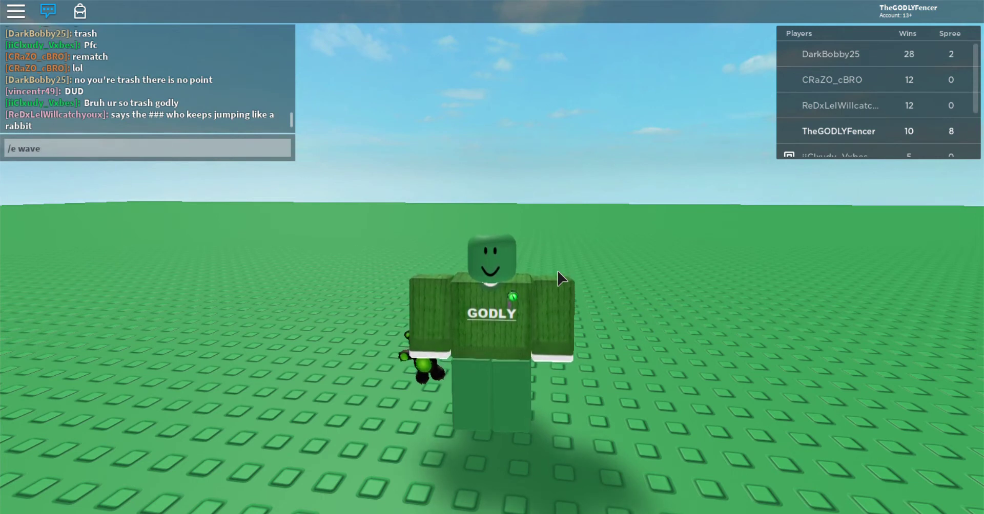
key("Return")
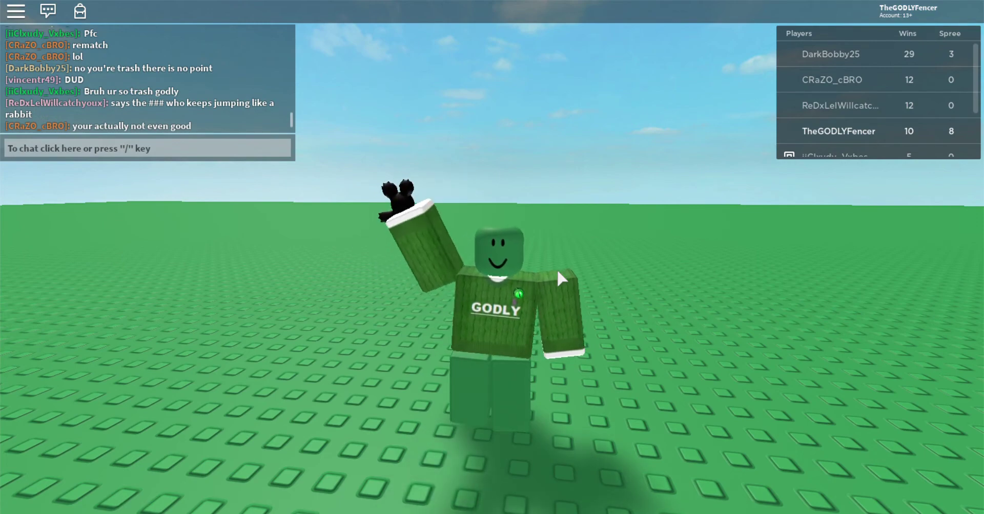